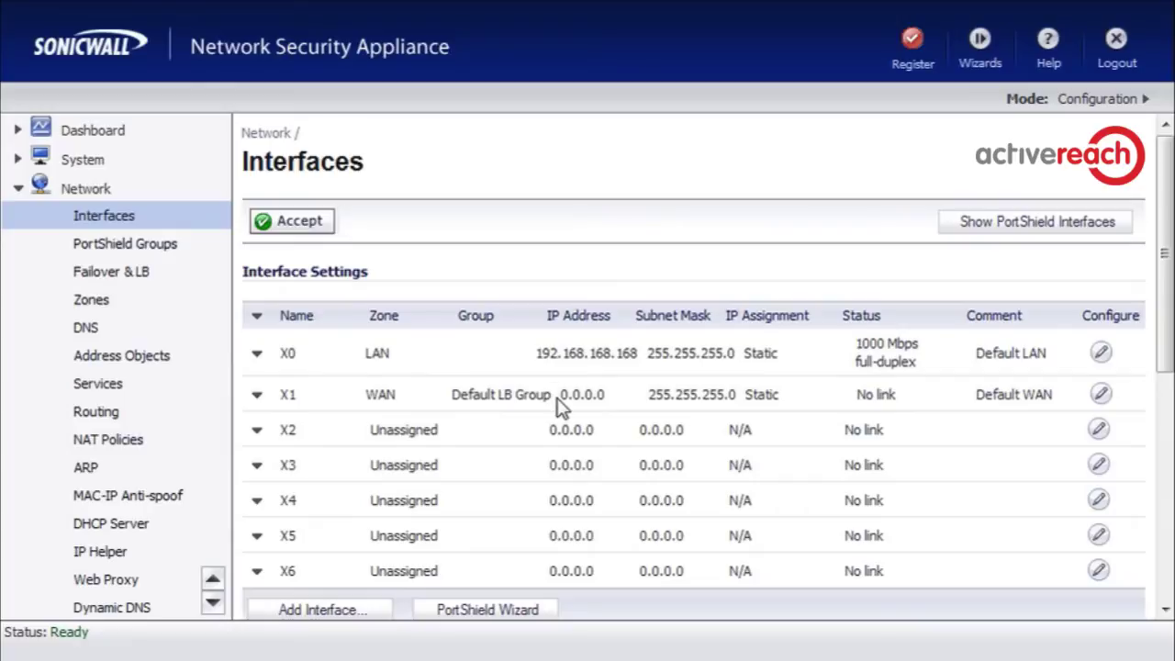
- Set the X1 WAN interface's static IP address to 1.1.1.1 and save the interface settings
drag(562, 395, 606, 397)
click(1102, 394)
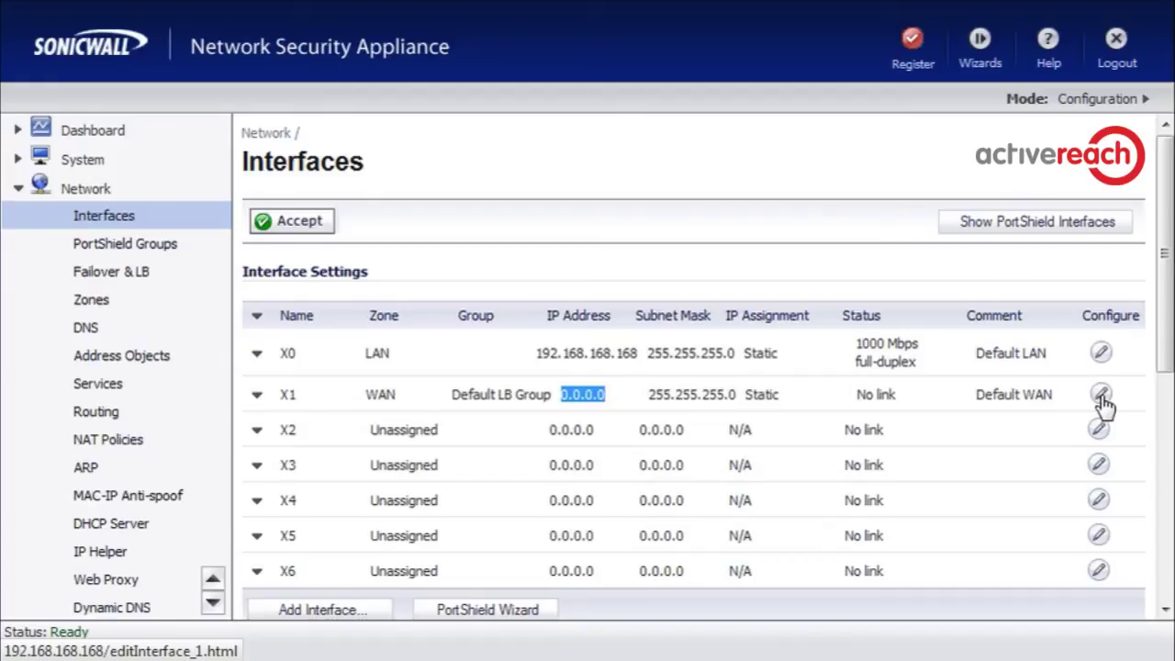
click(619, 206)
drag(620, 202, 499, 197)
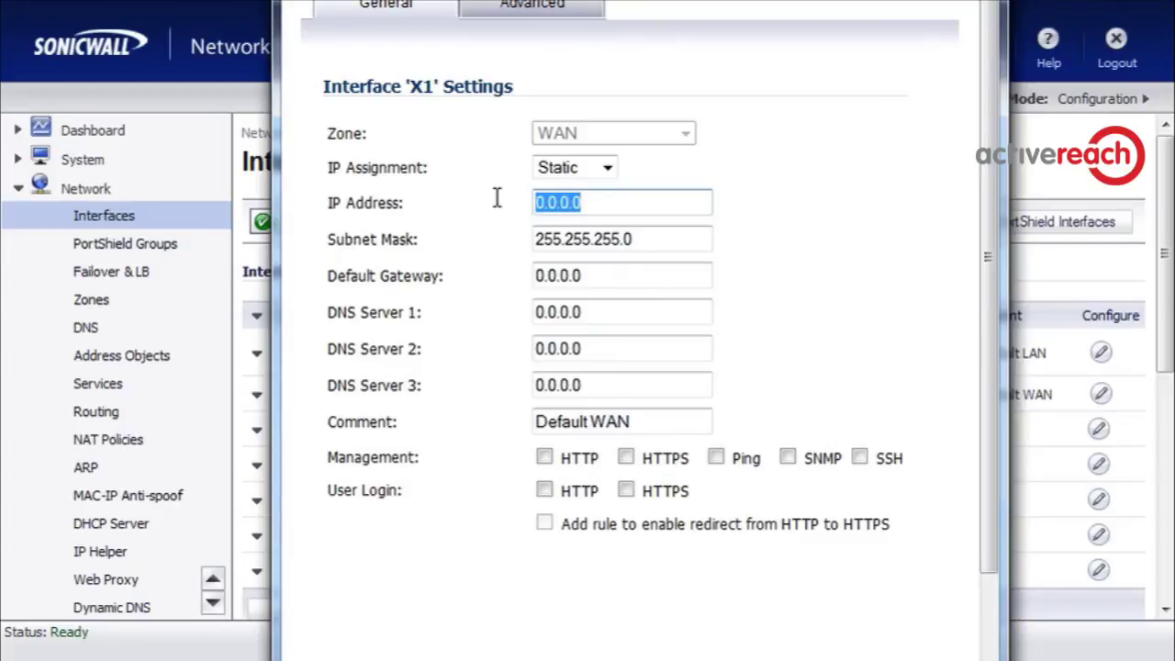
text(1.1.)
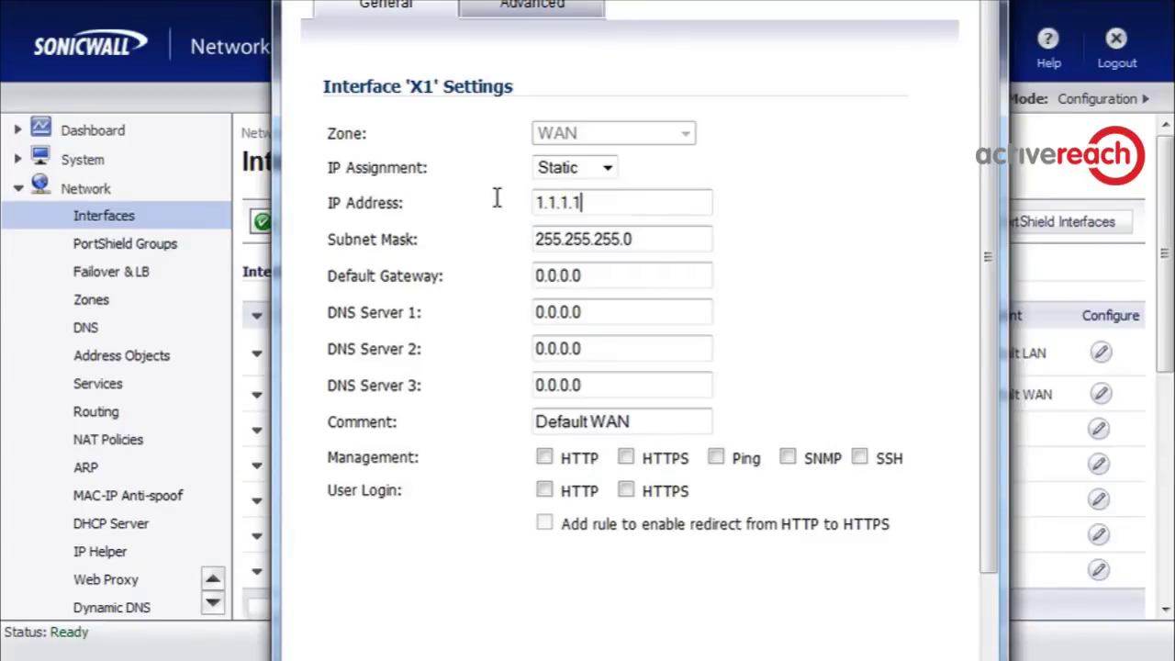
text(1.1)
drag(993, 419, 904, 640)
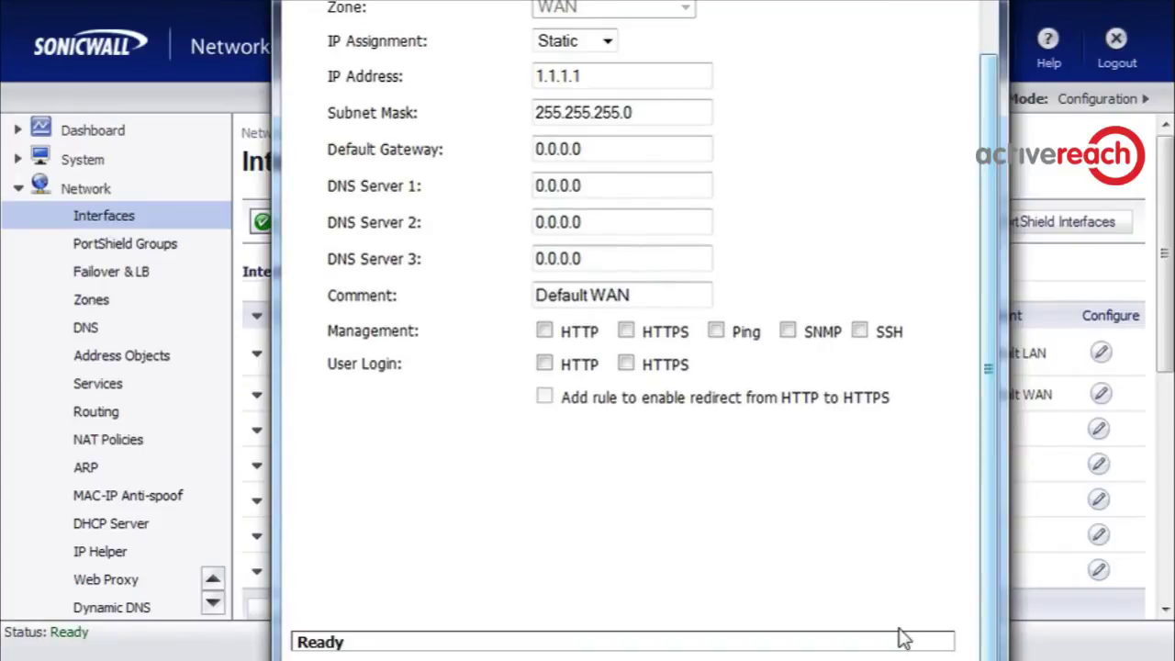
key(Return)
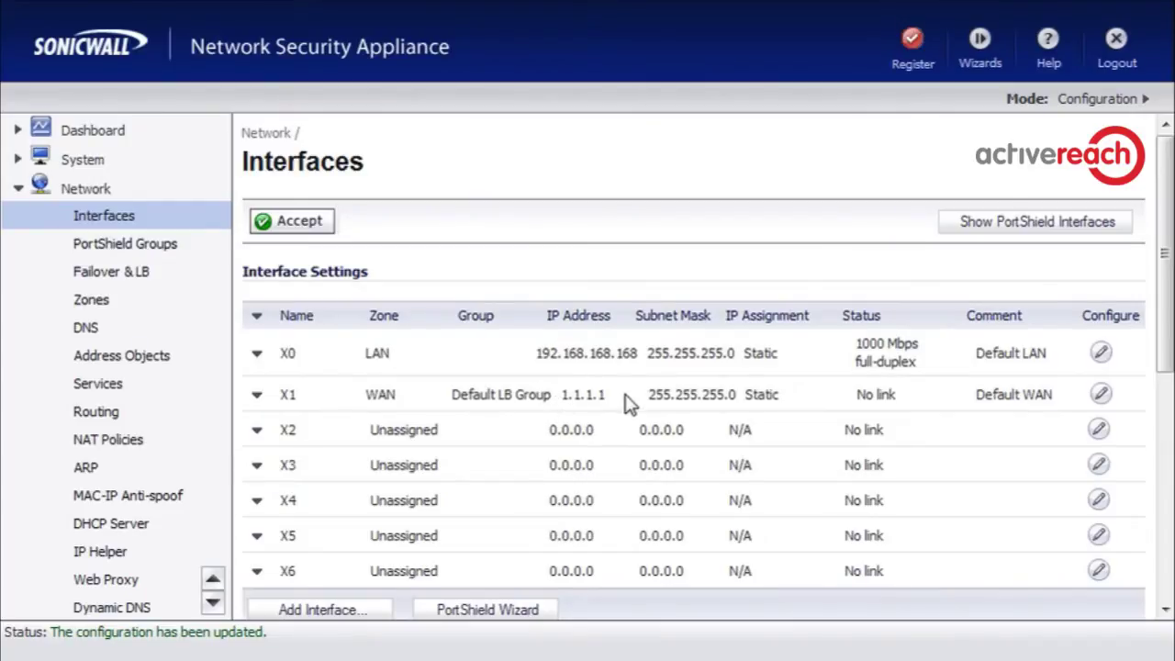
- Open the firewall access rules, review the list of all rules, and return to the matrix view
click(216, 602)
scroll(221, 615, down, 2)
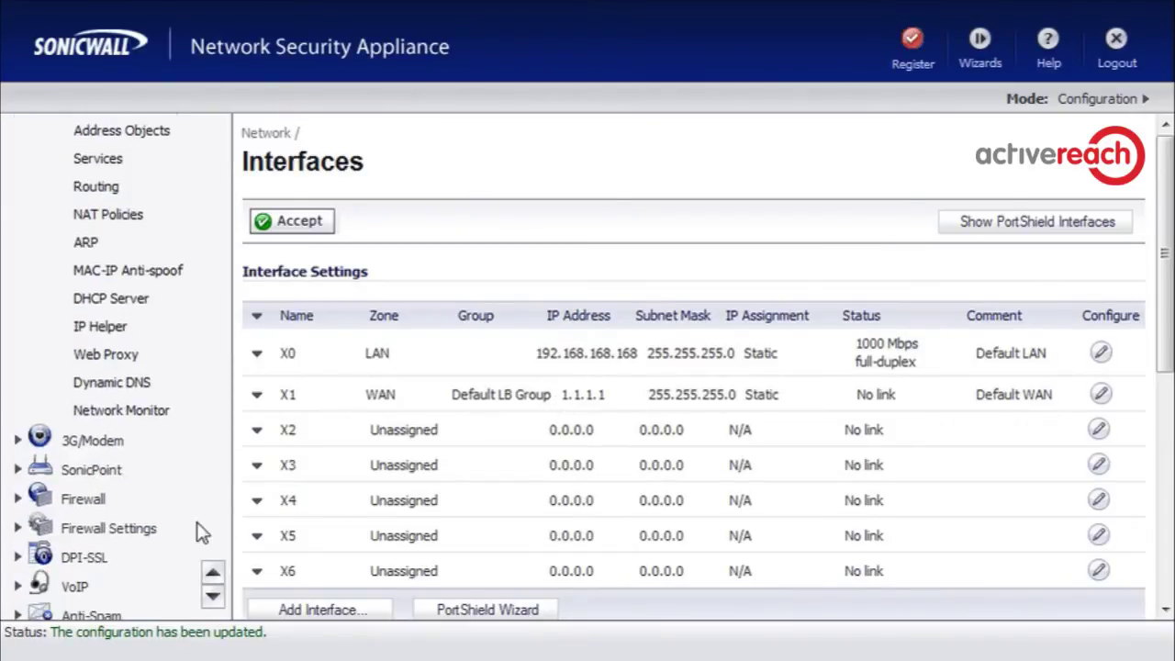
click(92, 494)
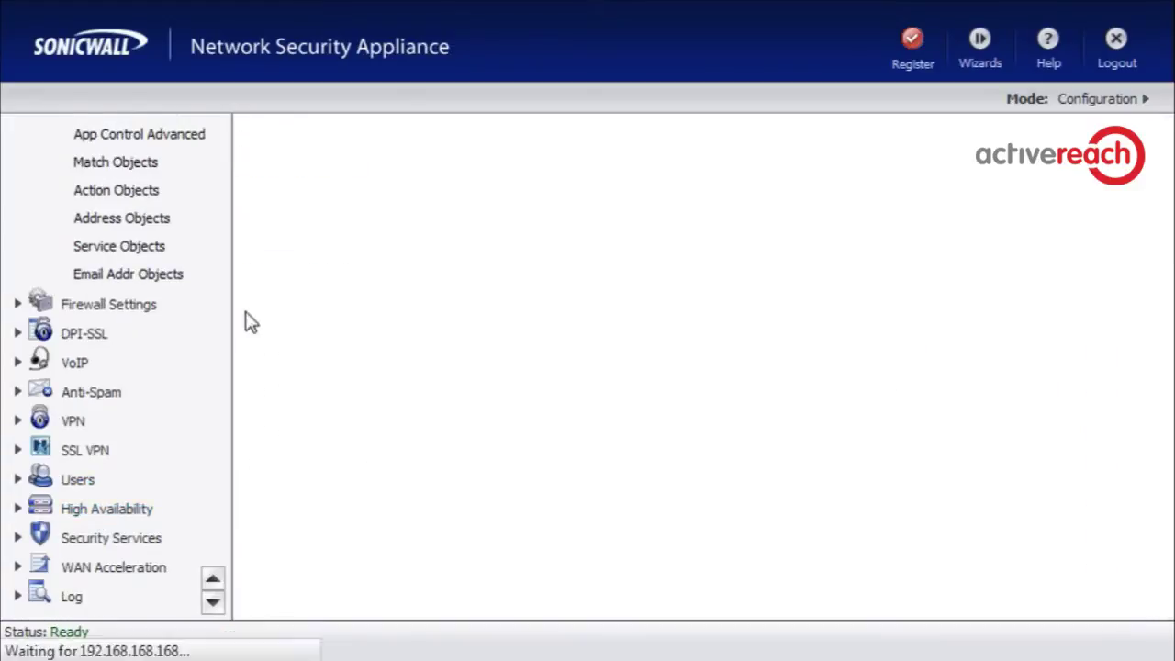
click(211, 579)
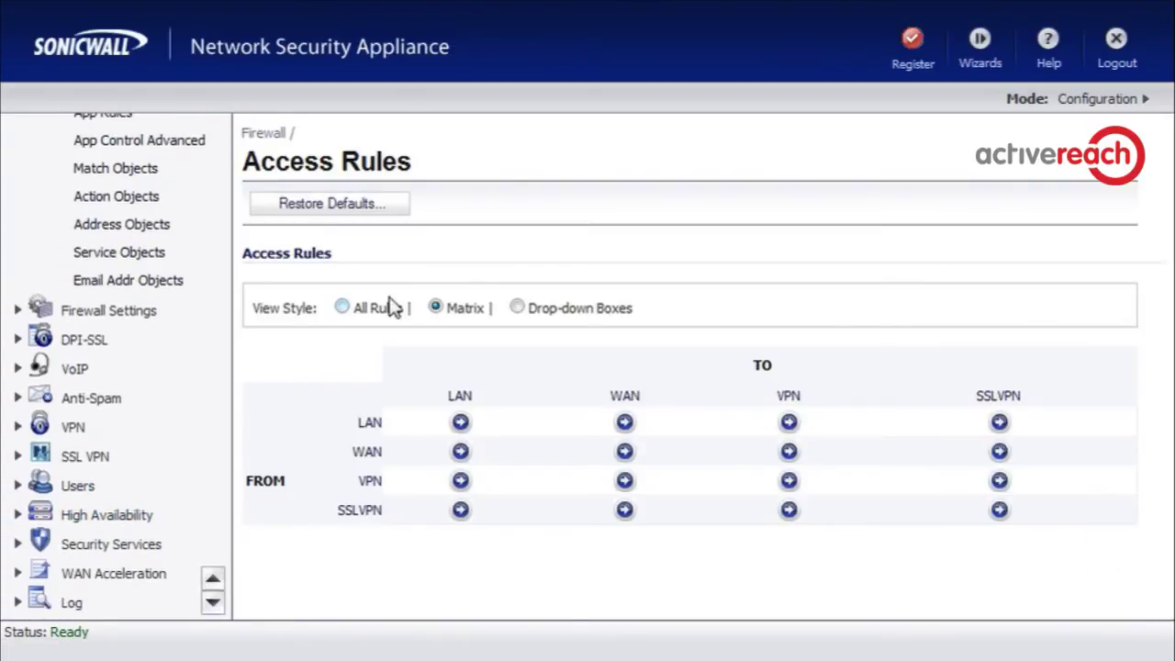
click(212, 578)
click(212, 577)
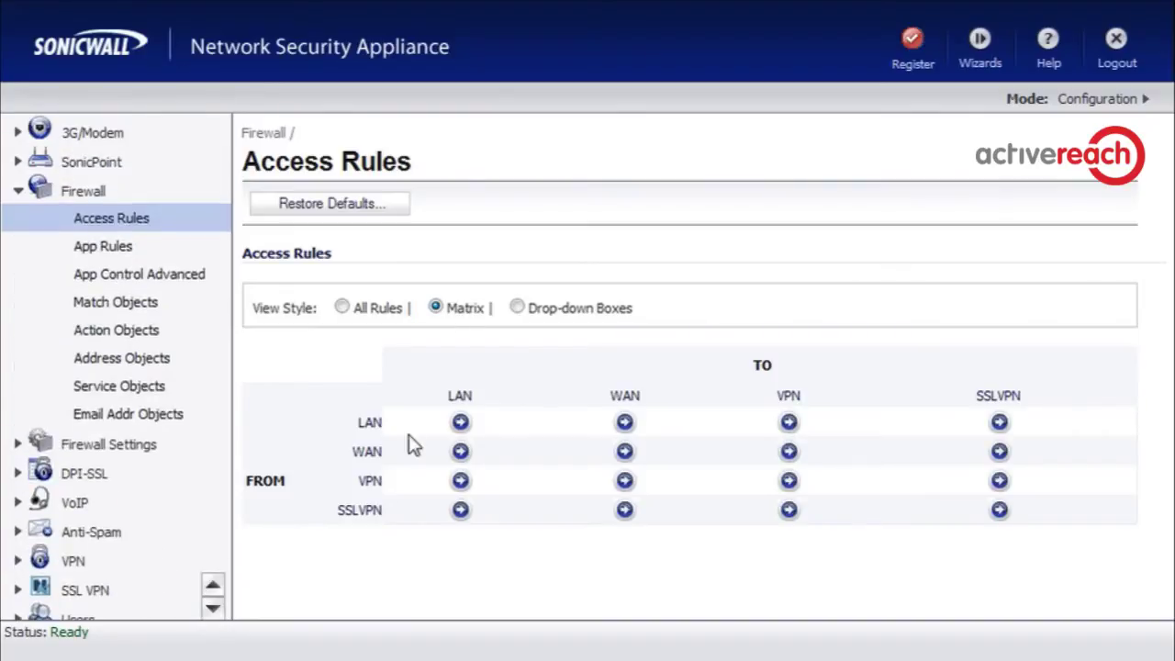
click(343, 308)
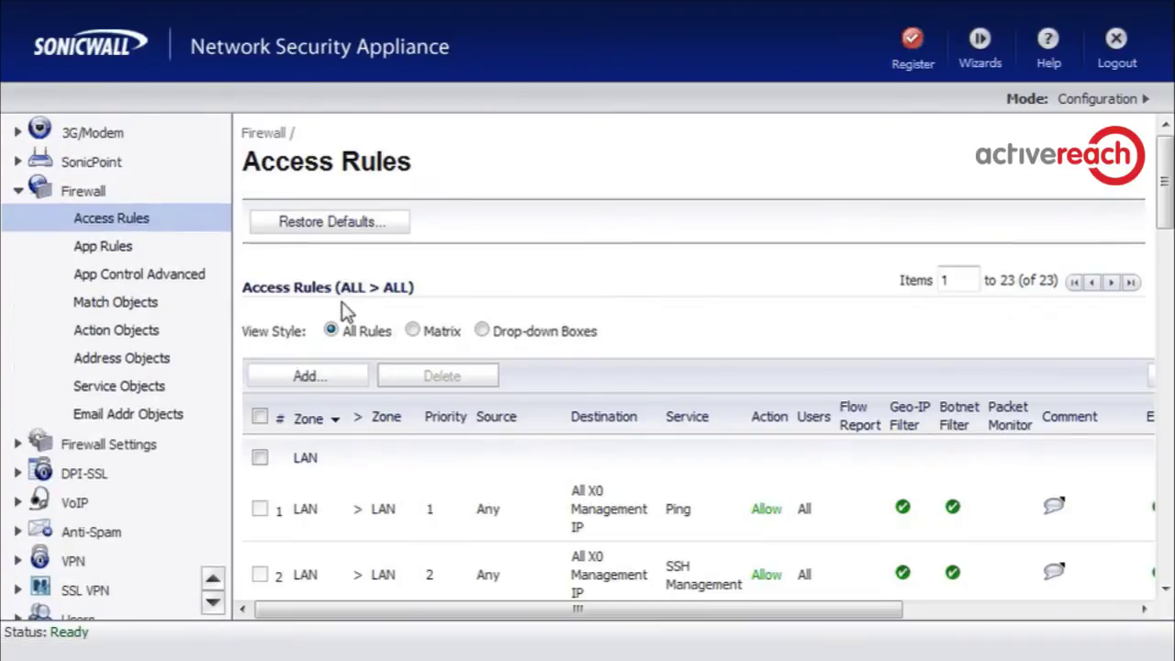
scroll(722, 512, down, 3)
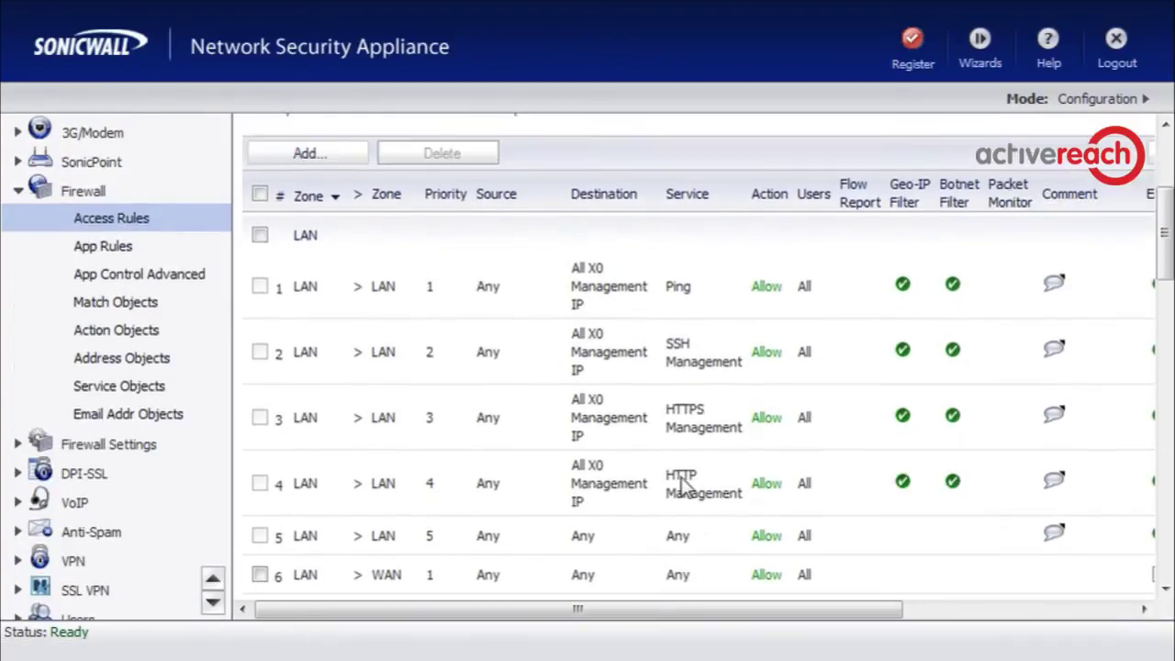
scroll(514, 446, up, 4)
click(412, 329)
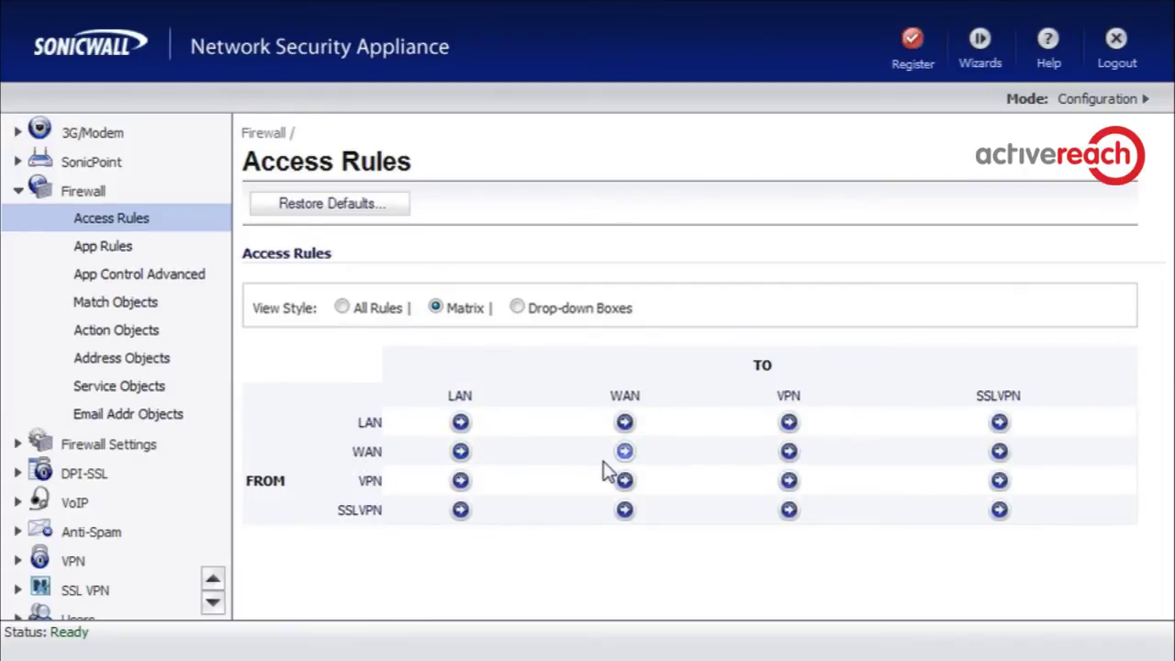
- Try to add a WAN to WAN allow rule for the HTTPS Management service
click(628, 451)
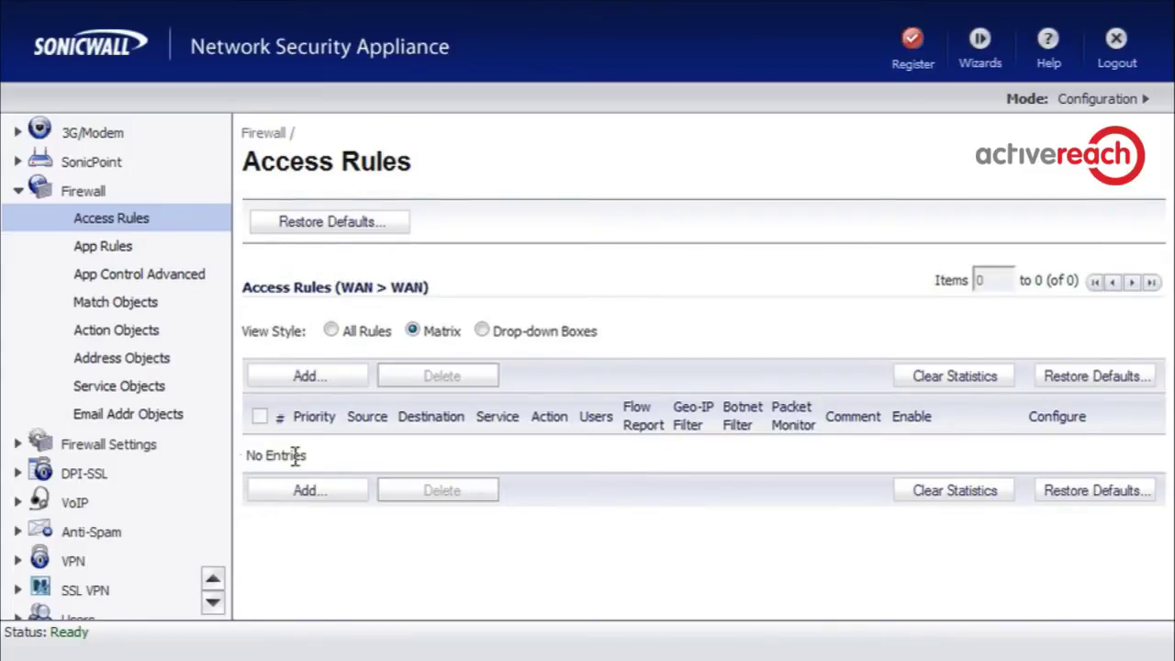
click(324, 385)
click(638, 243)
scroll(641, 275, down, 10)
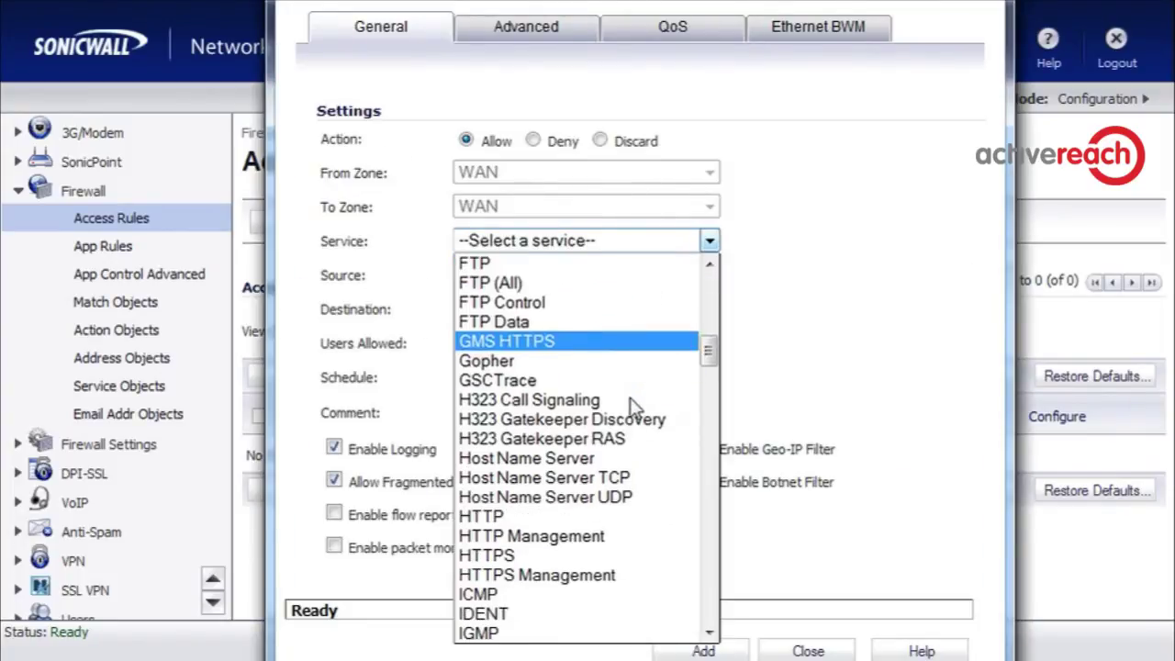
scroll(632, 410, down, 2)
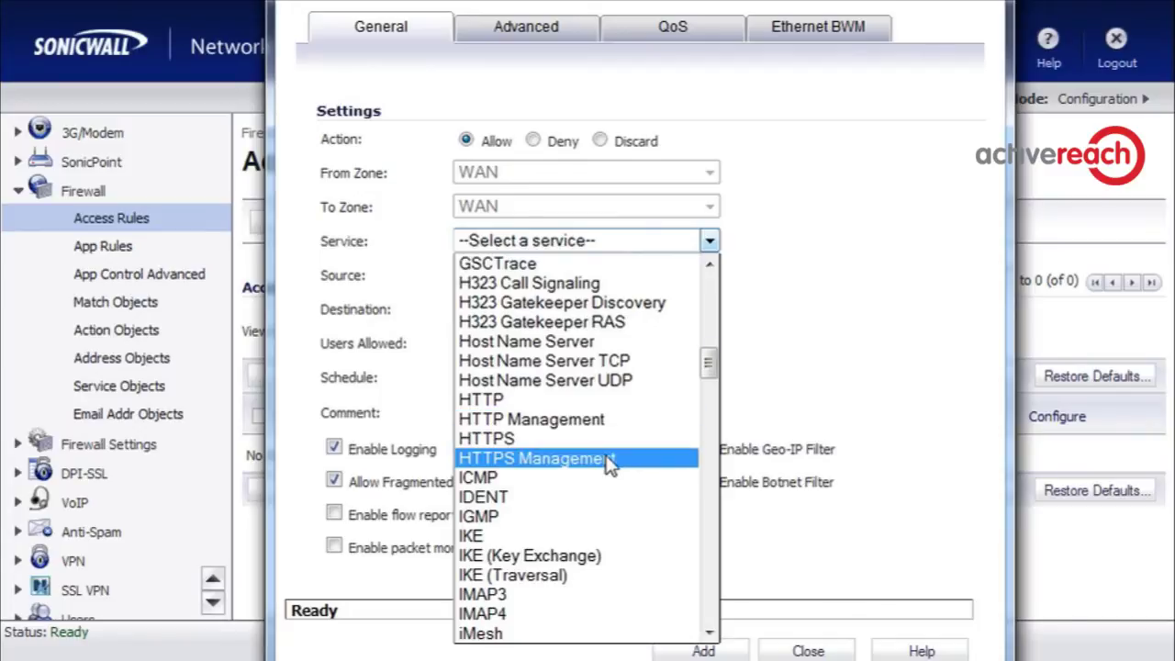
click(609, 458)
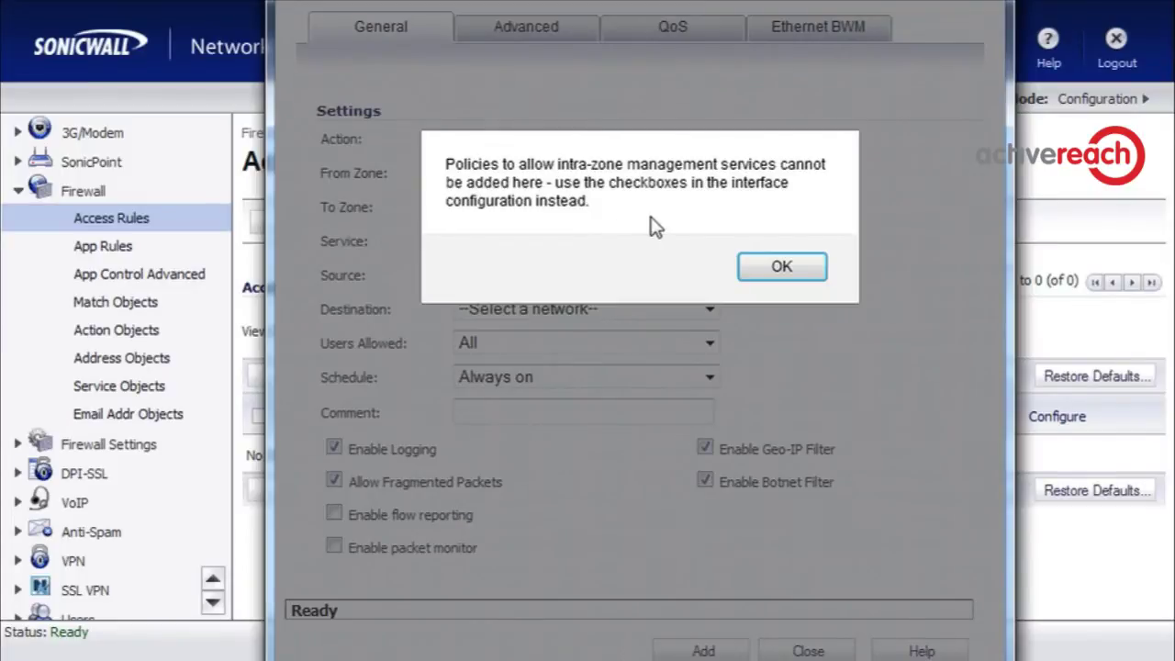
click(797, 271)
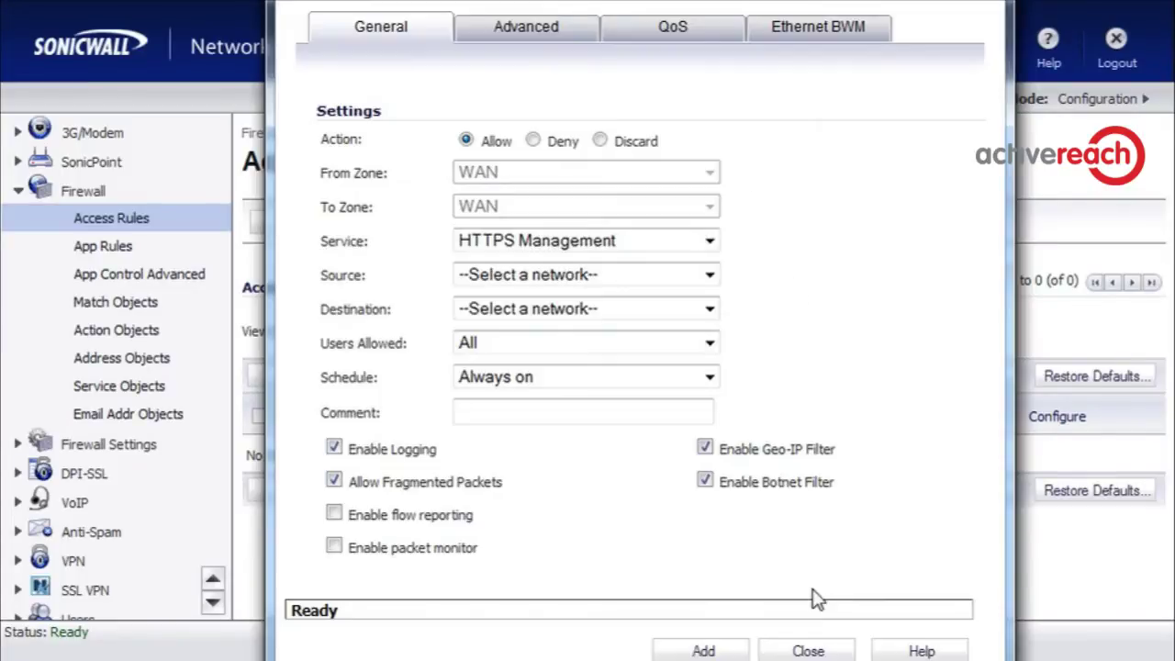
click(808, 650)
- Enable HTTPS management on the X1 WAN interface without the HTTP to HTTPS redirect rule, and save
scroll(120, 390, up, 5)
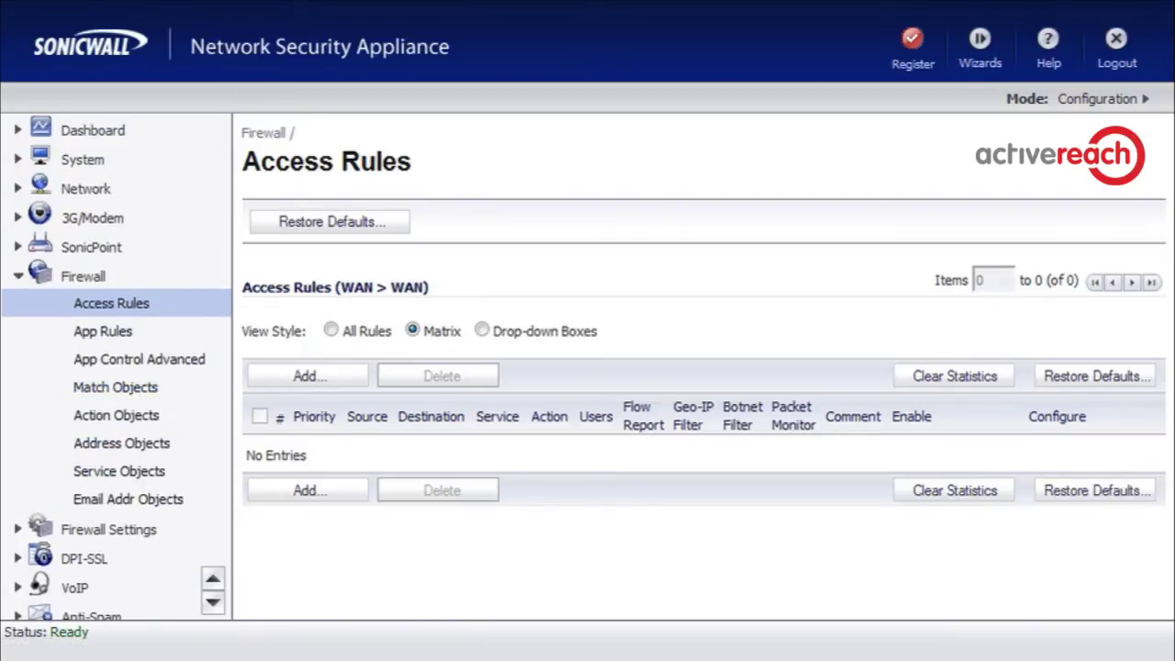
click(83, 190)
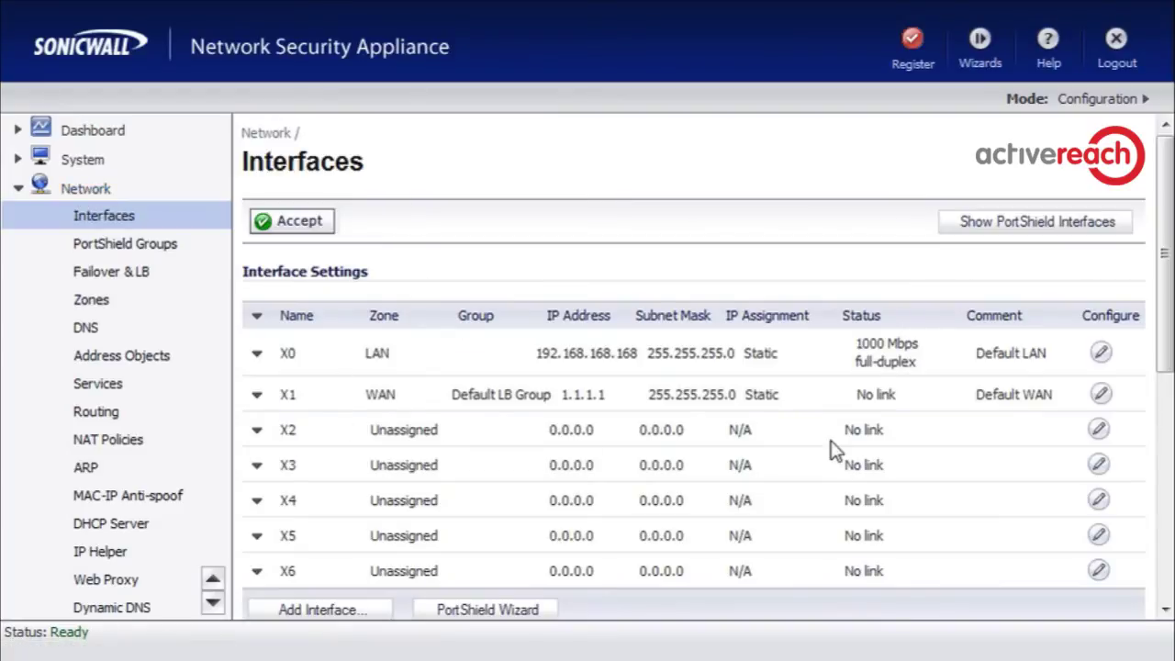
click(1101, 395)
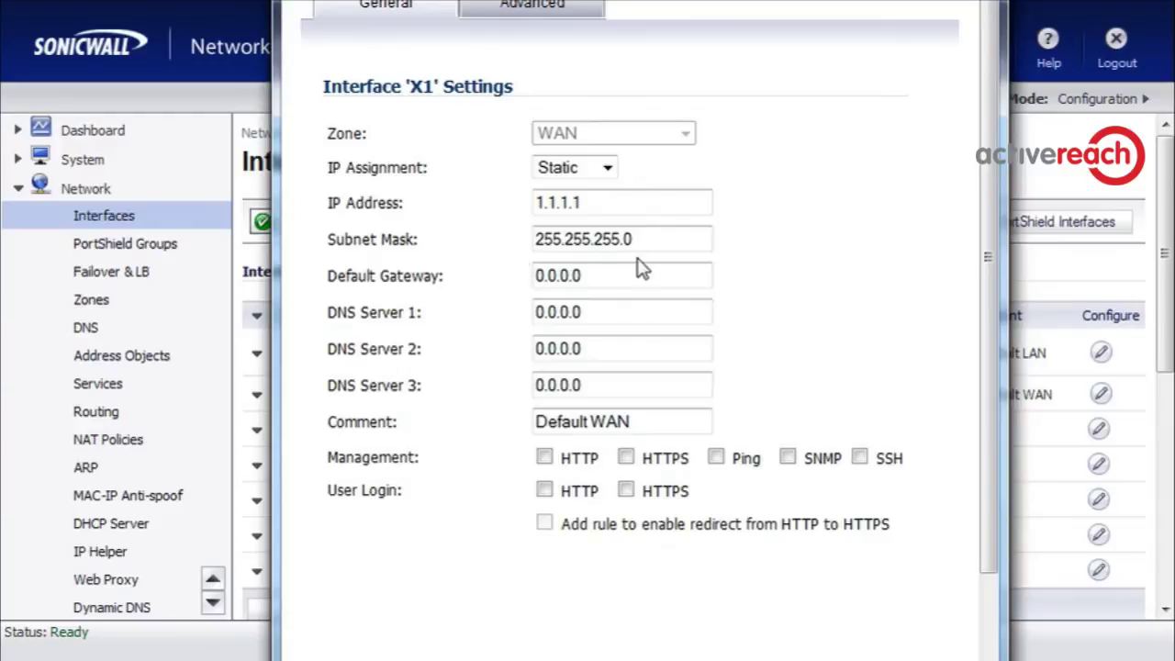
click(626, 457)
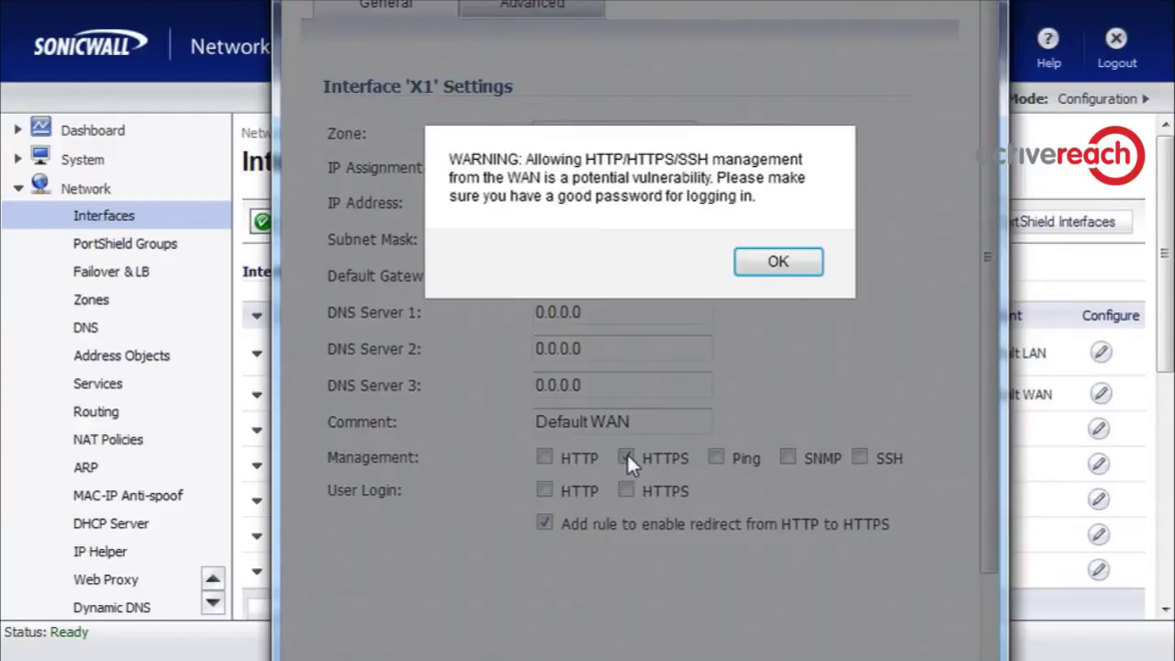
click(776, 262)
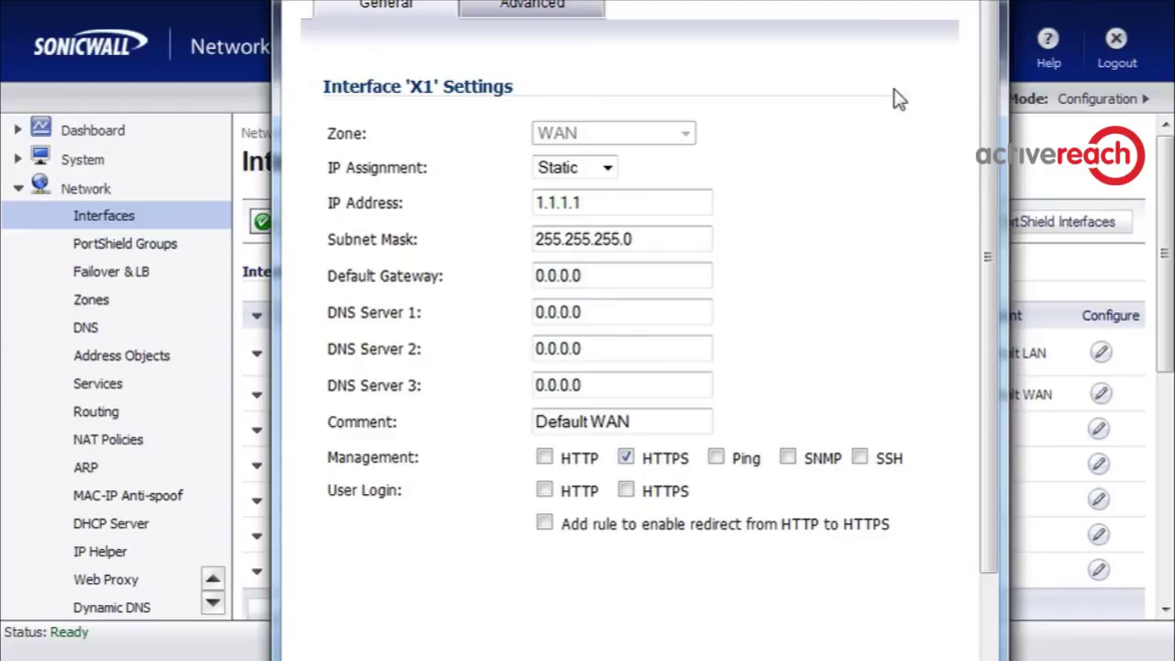
scroll(822, 503, down, 3)
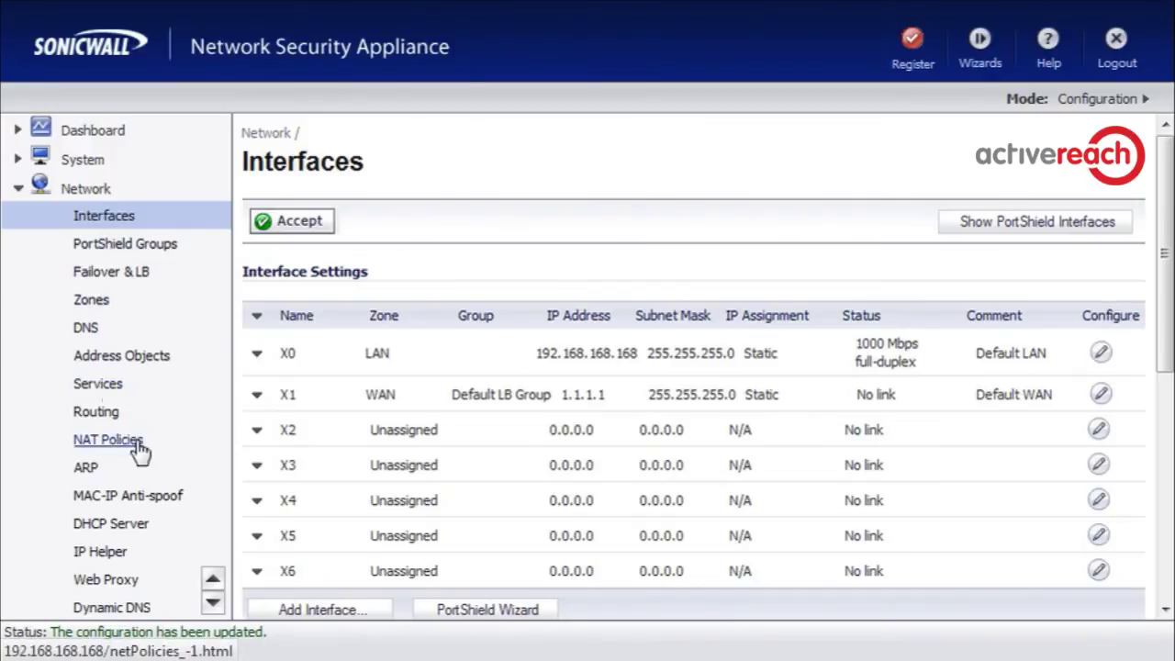
- Examine the source, destination and service of the HTTPS Management rule in the WAN to WAN access rules
click(212, 602)
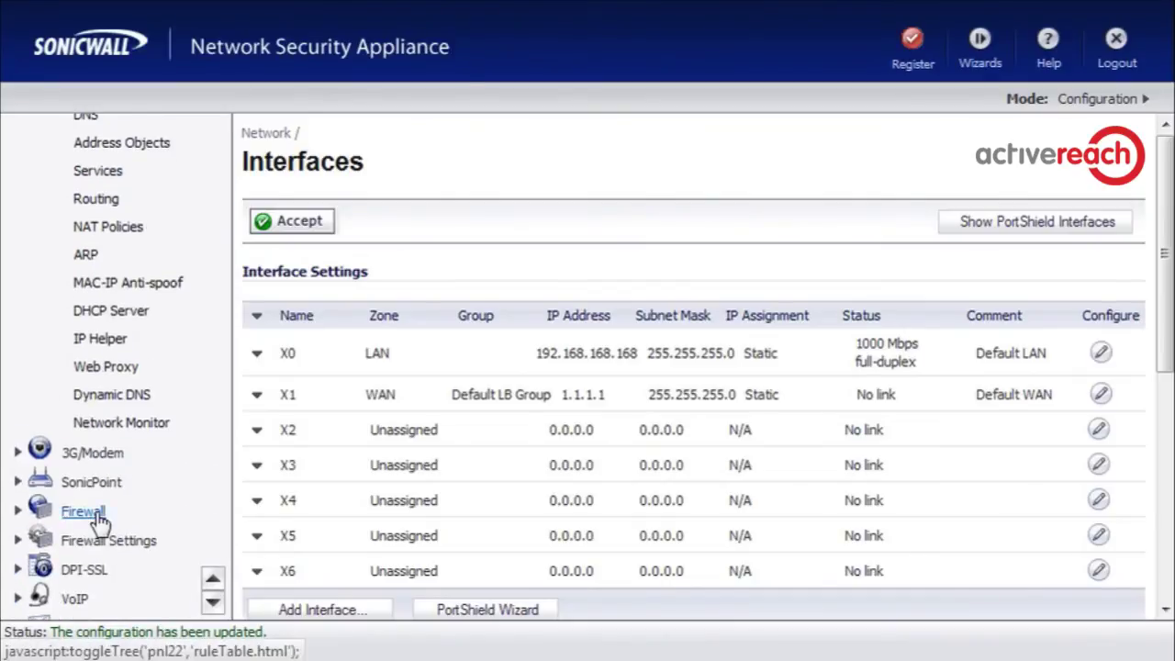
click(85, 512)
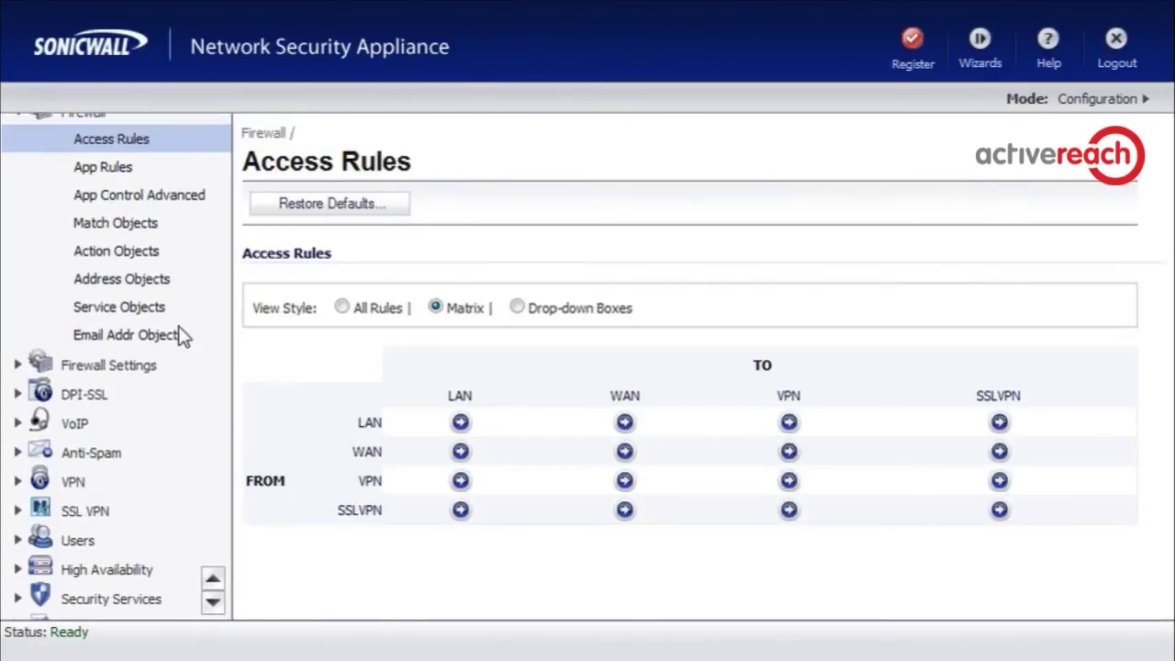
click(626, 452)
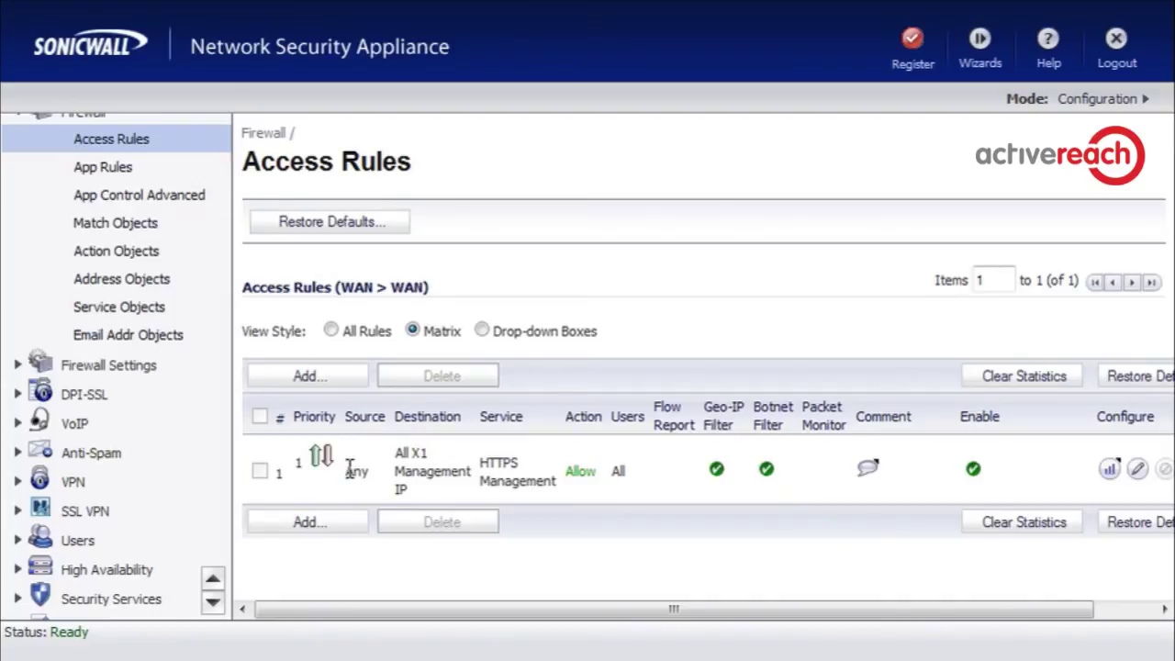
mouse_move(515, 489)
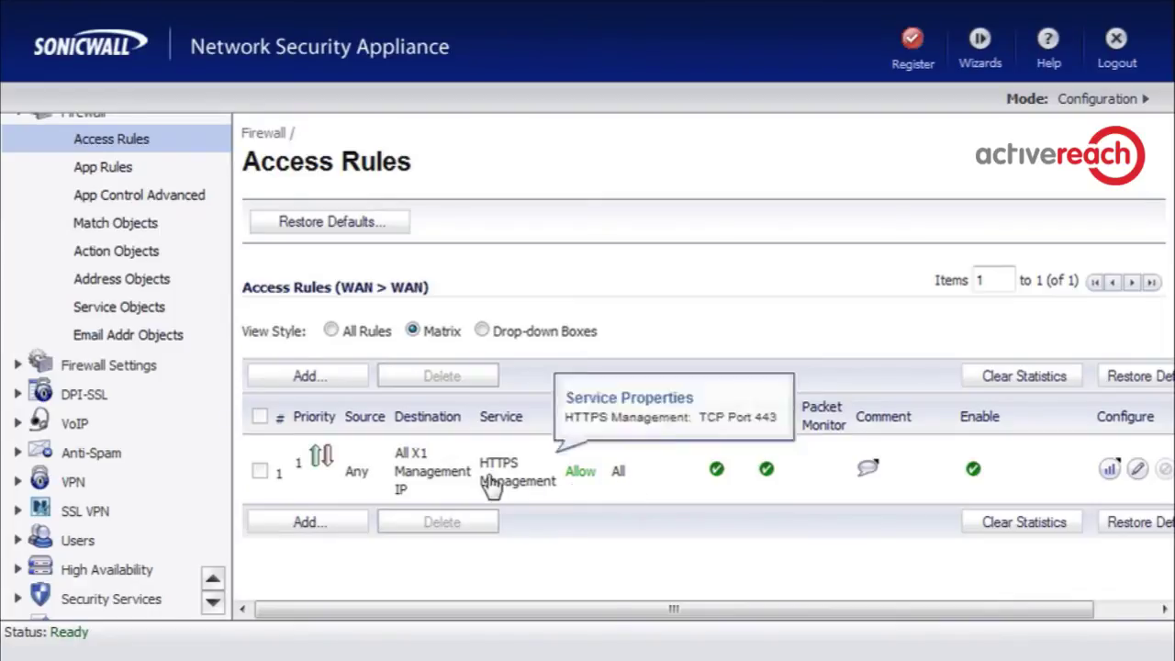
mouse_move(430, 480)
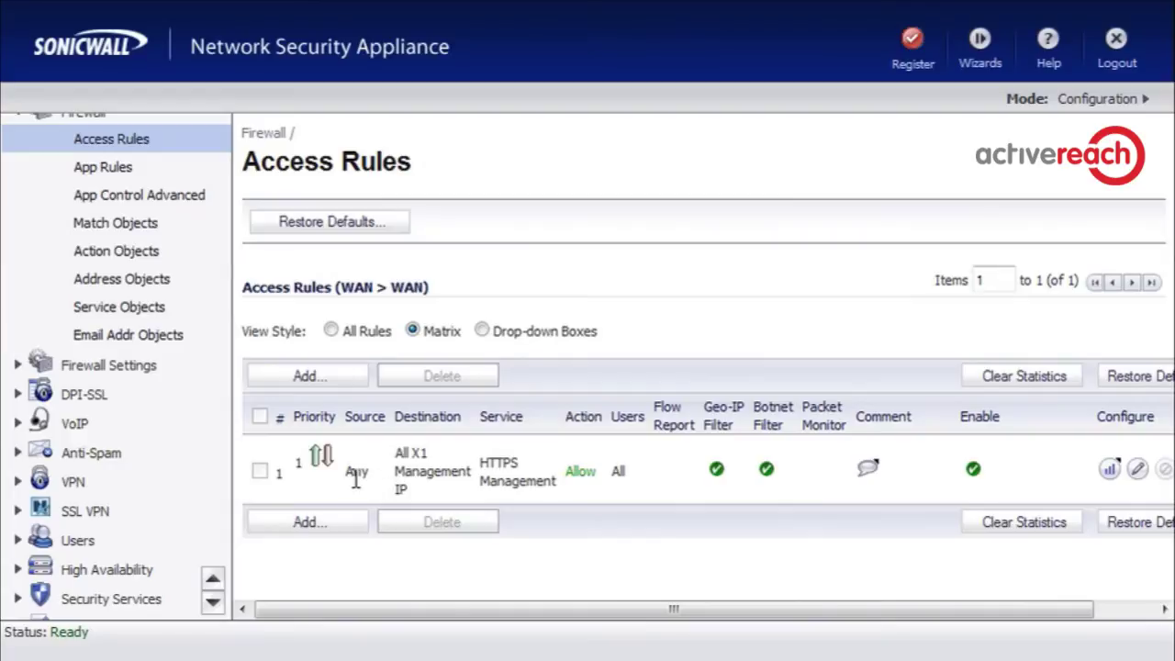
drag(349, 475, 383, 485)
click(354, 471)
- Open the firewall's address objects and locate the list of individual address objects below the groups
click(213, 577)
click(212, 599)
click(212, 579)
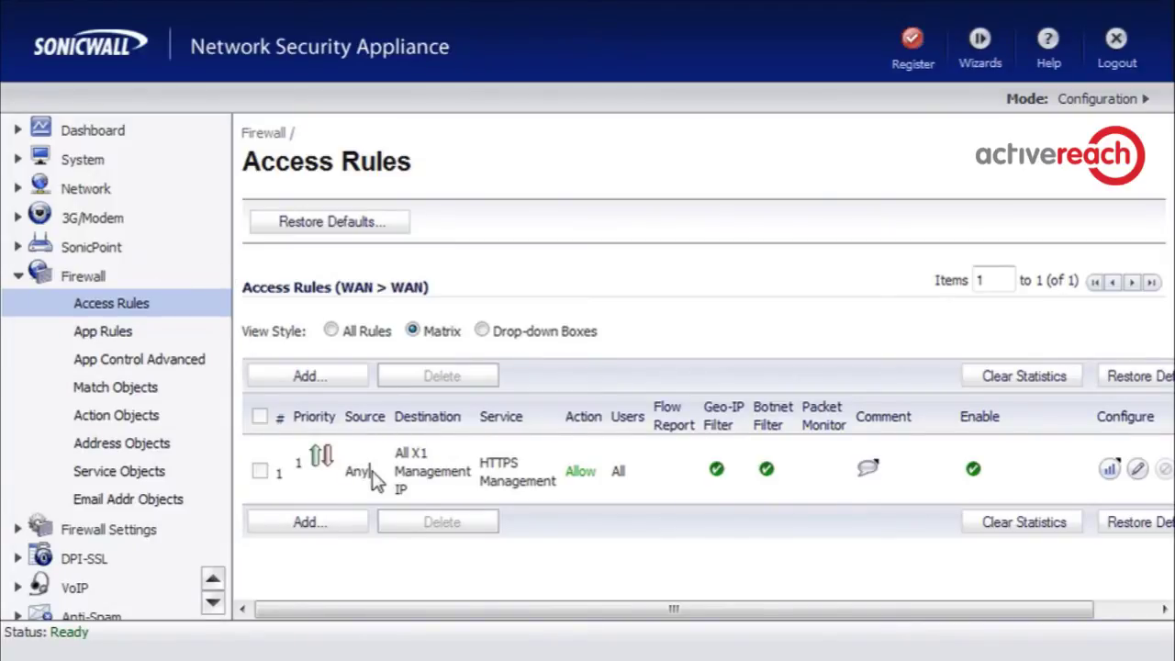
click(127, 447)
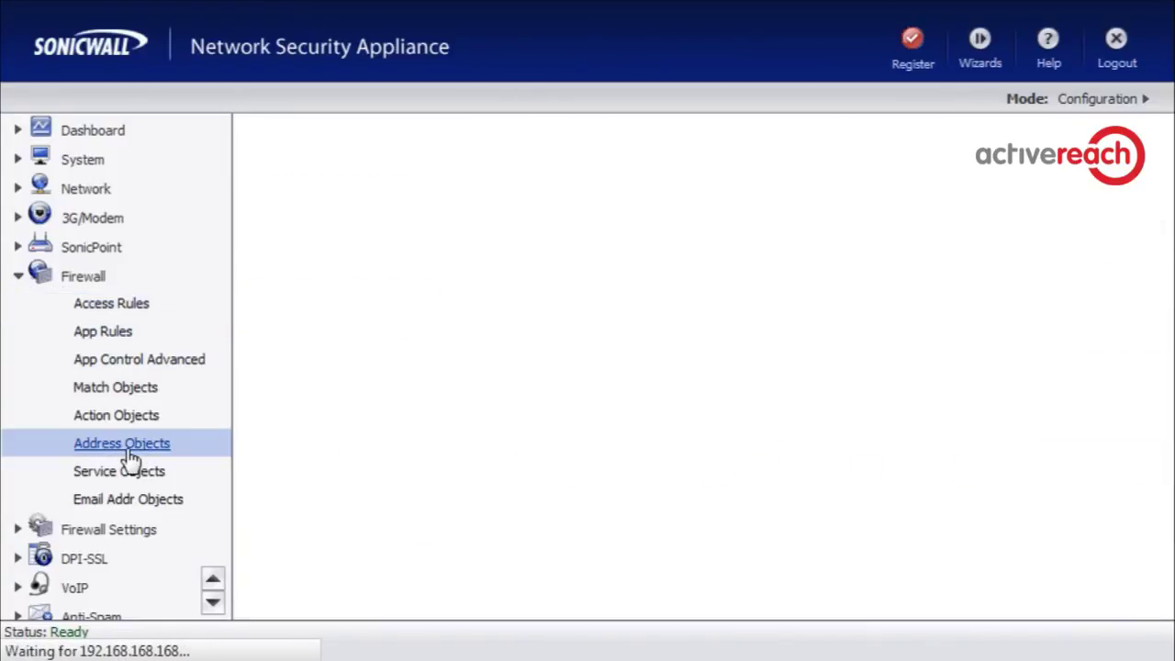
scroll(476, 439, down, 3)
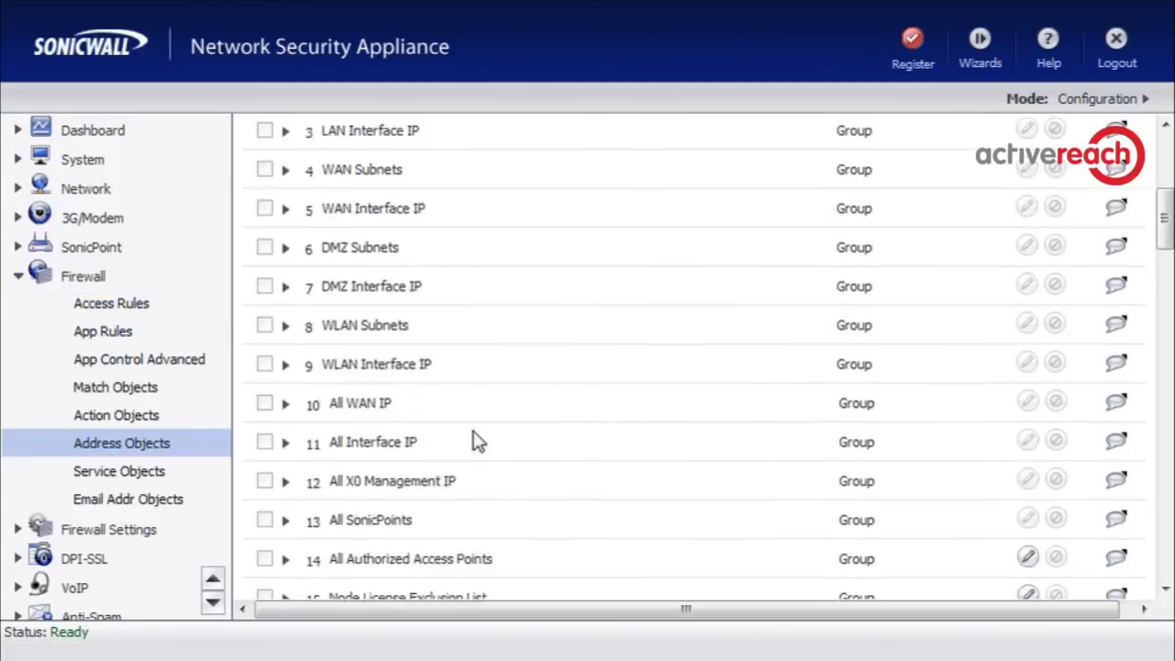
scroll(476, 439, down, 15)
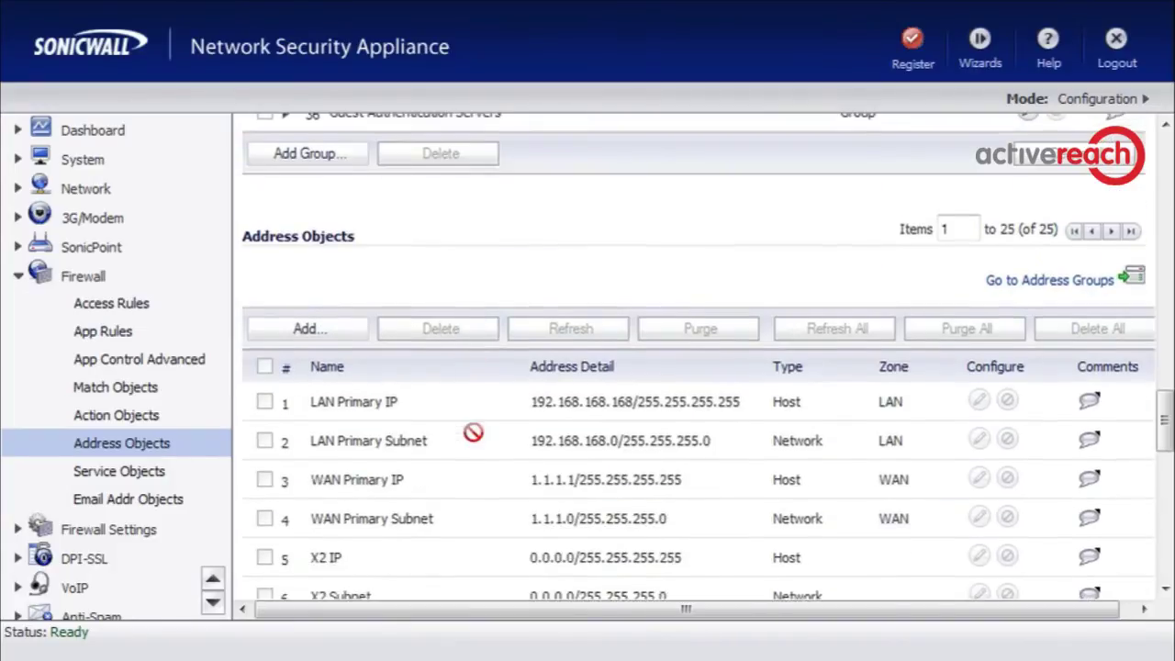
scroll(473, 432, down, 1)
- Start a new address object assigned to the WAN zone with the type Host
click(306, 312)
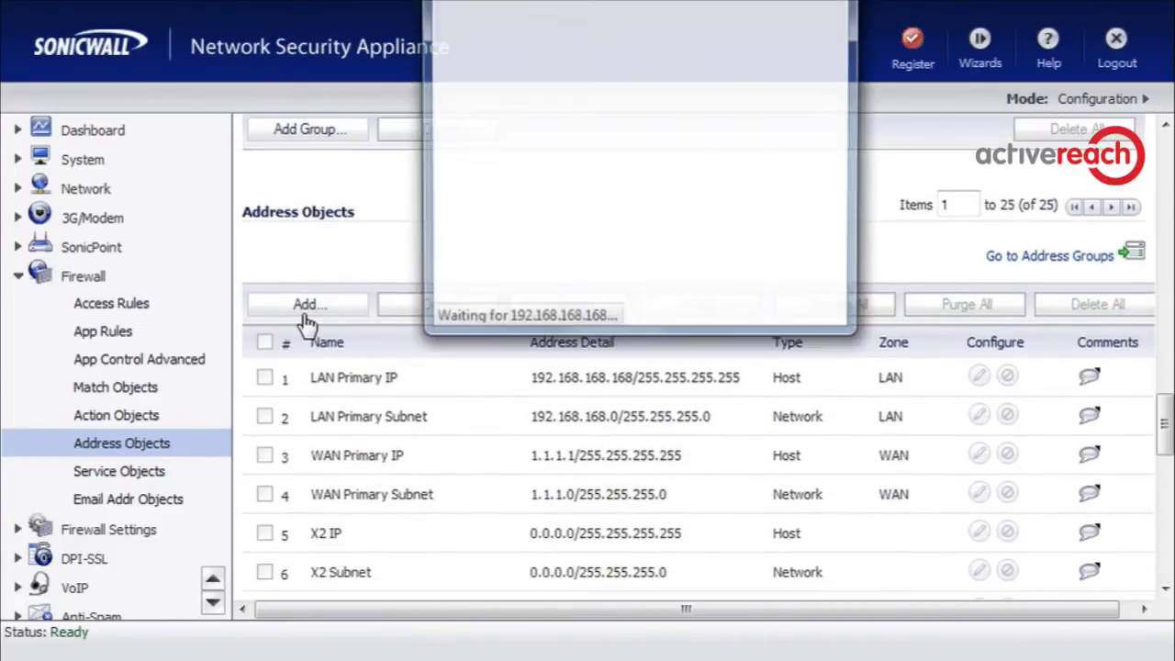
click(691, 66)
click(710, 108)
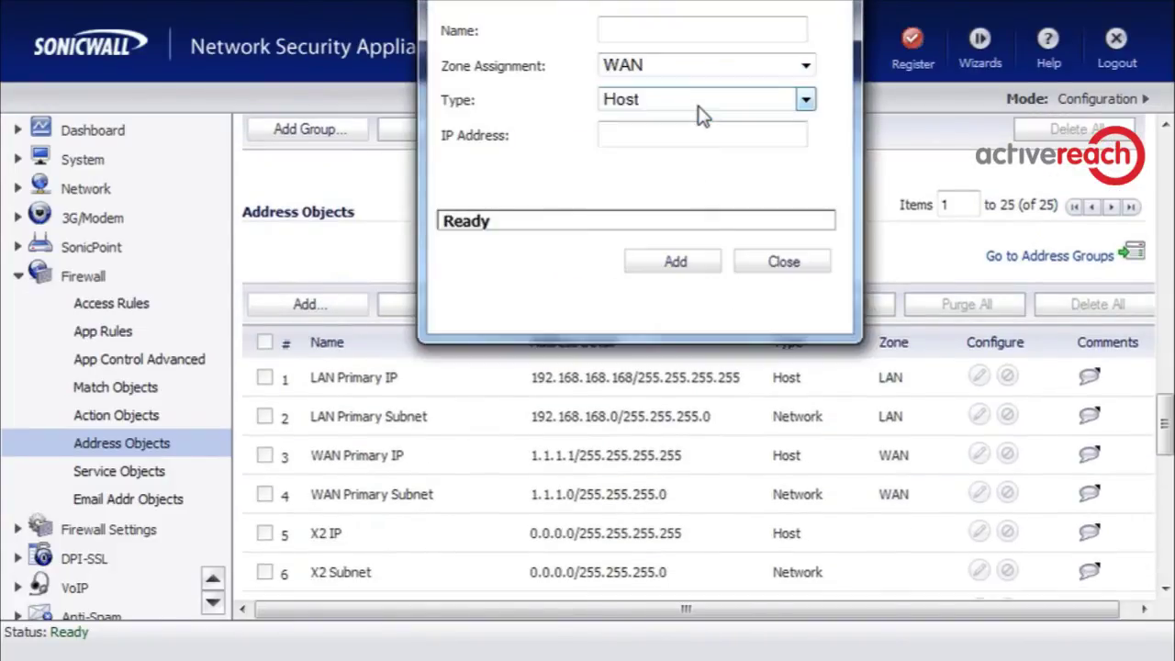
click(676, 32)
click(722, 100)
click(723, 101)
- Name the WAN host object "2.2.2.2 Host", set its IP address to 2.2.2.2 and add it to the address objects
click(684, 32)
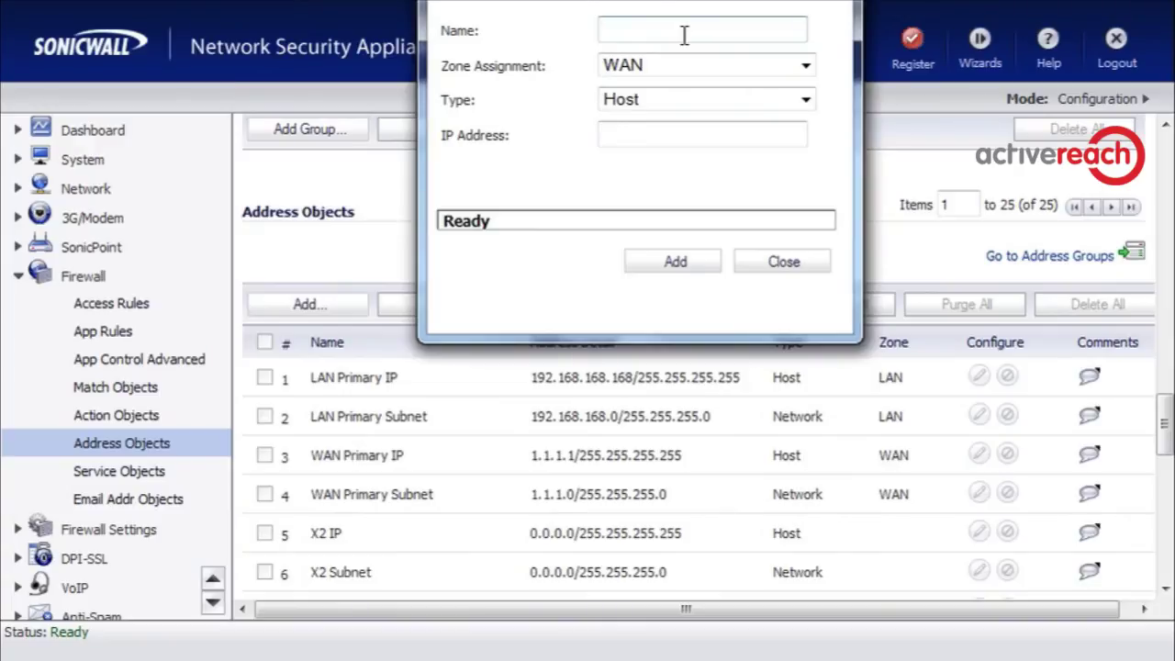
text(2.2.2.2)
key(Home)
click(672, 134)
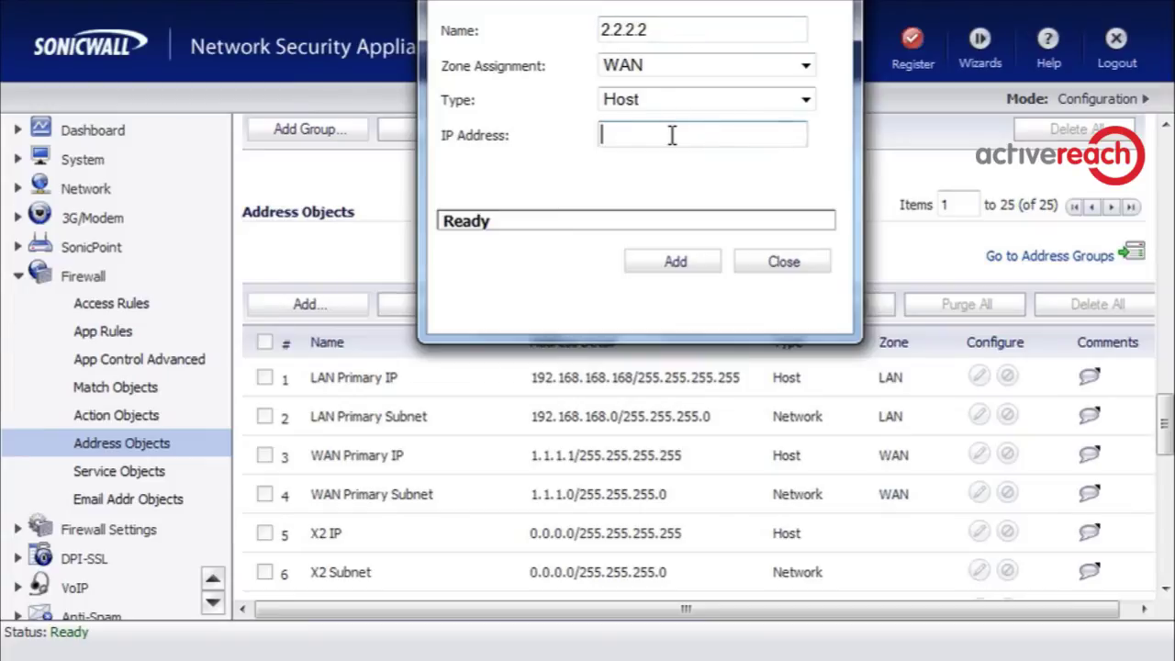
click(683, 22)
text(Host)
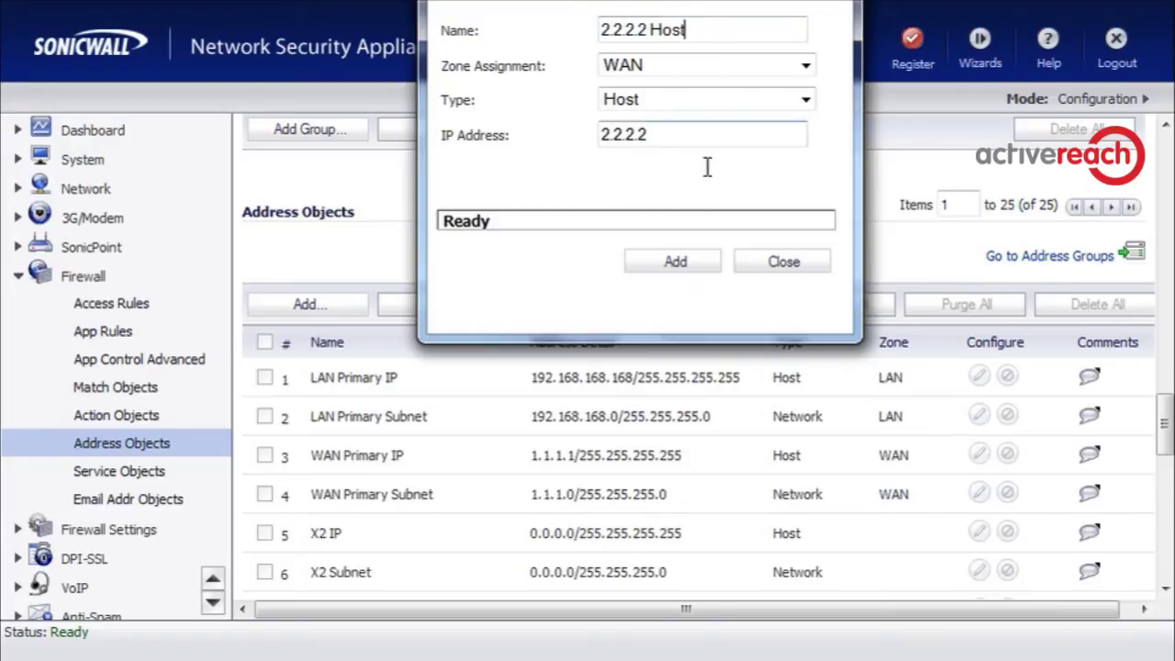
click(673, 261)
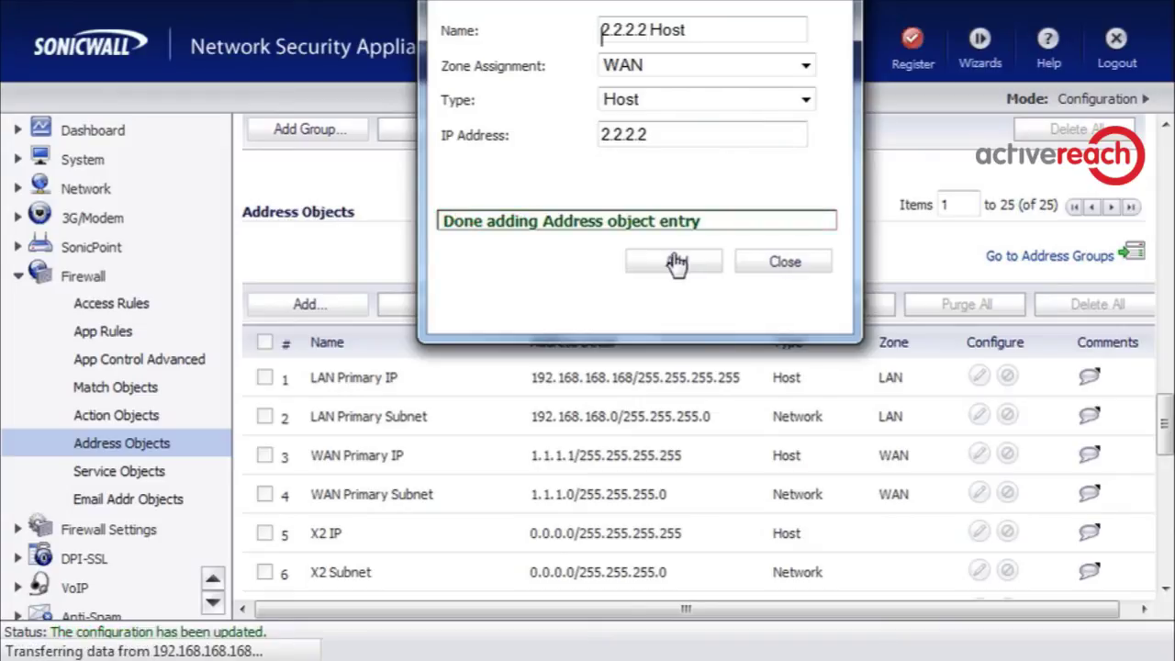
click(765, 266)
- Show only the custom address objects and locate the 2.2.2.2 Host entry
scroll(450, 352, down, 6)
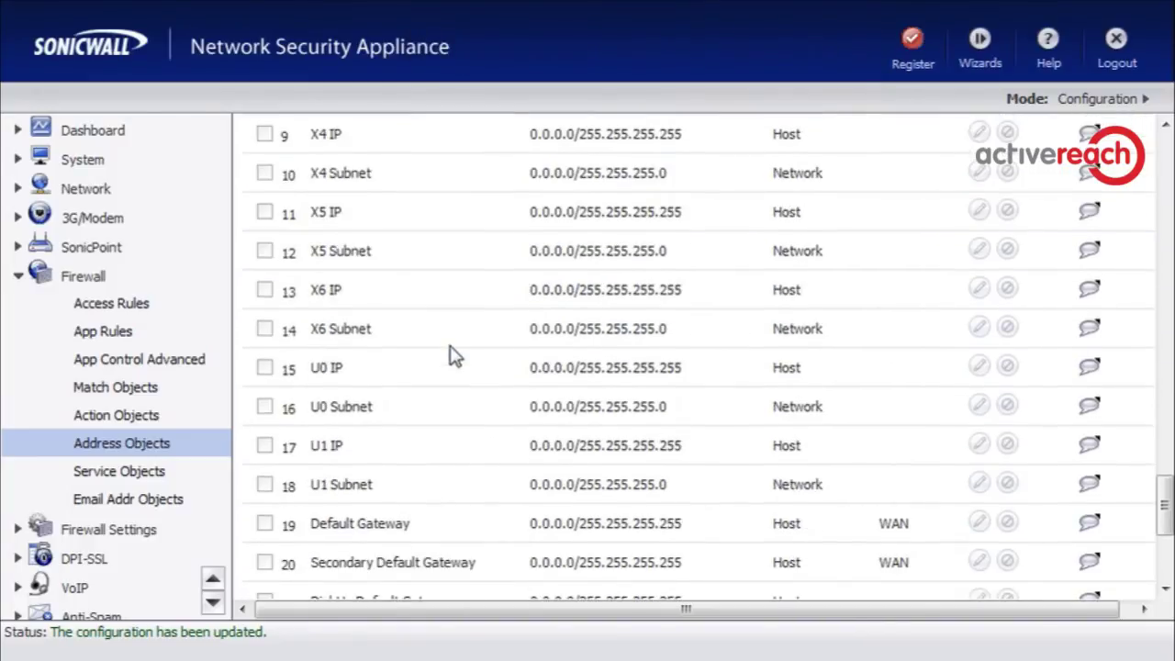
scroll(451, 351, down, 2)
scroll(451, 352, up, 12)
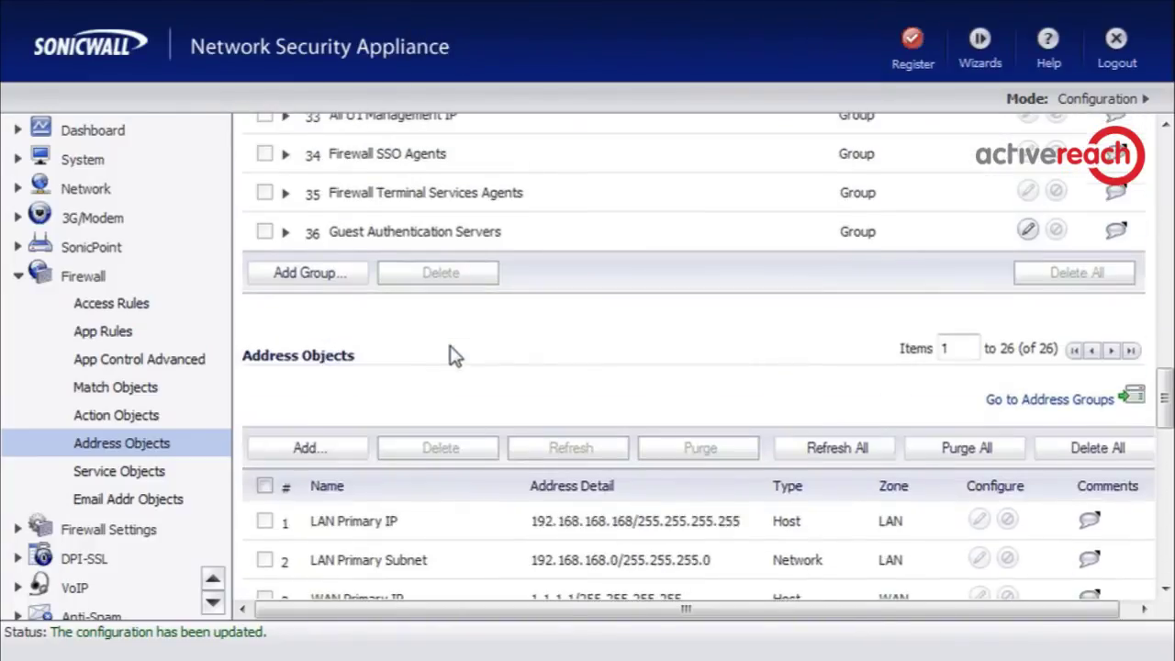
scroll(661, 419, up, 15)
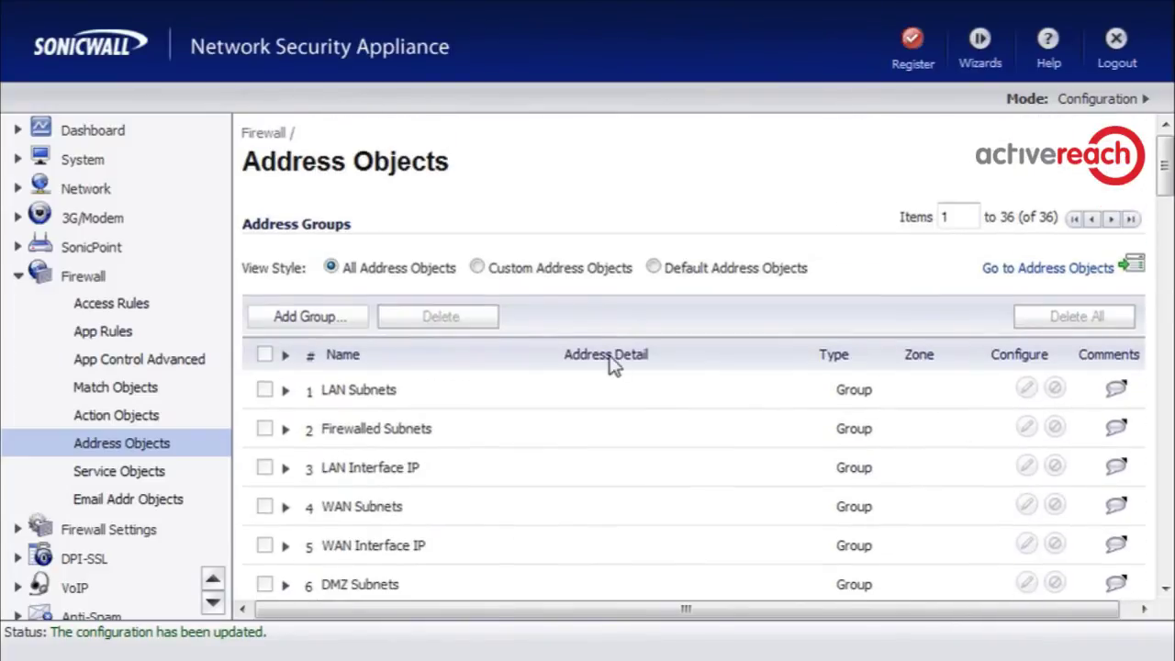
click(478, 266)
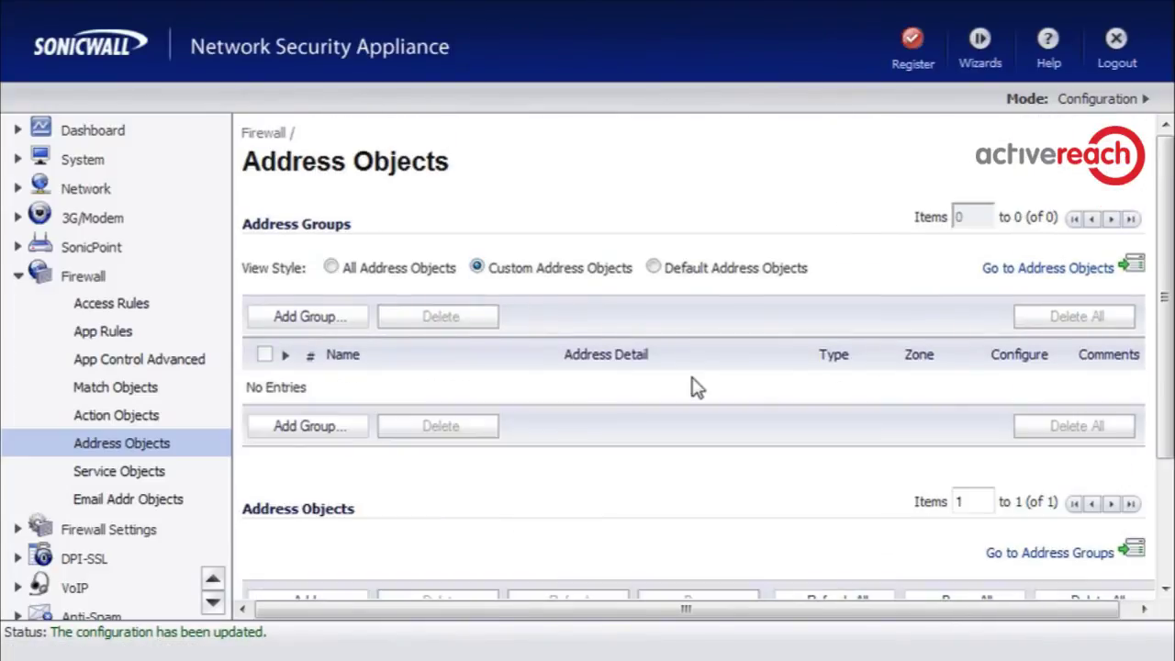
scroll(451, 431, down, 3)
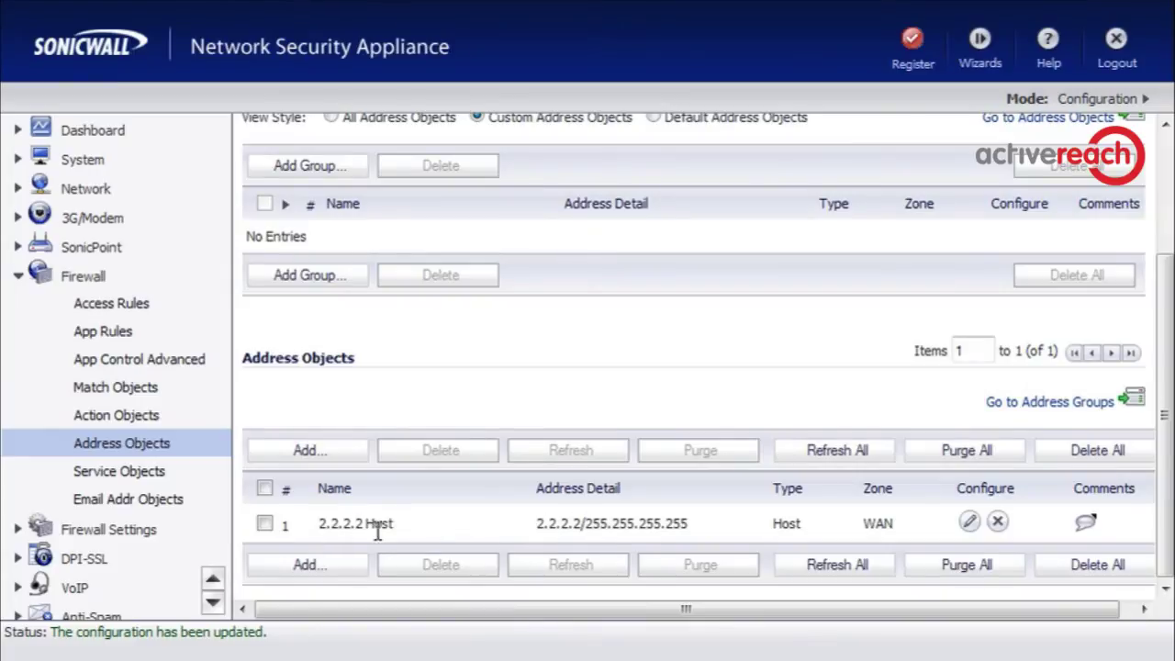
- Start another address object named "3.3.3.0 Network" in the WAN zone with the type Network
click(309, 451)
click(647, 31)
text(3.3.3)
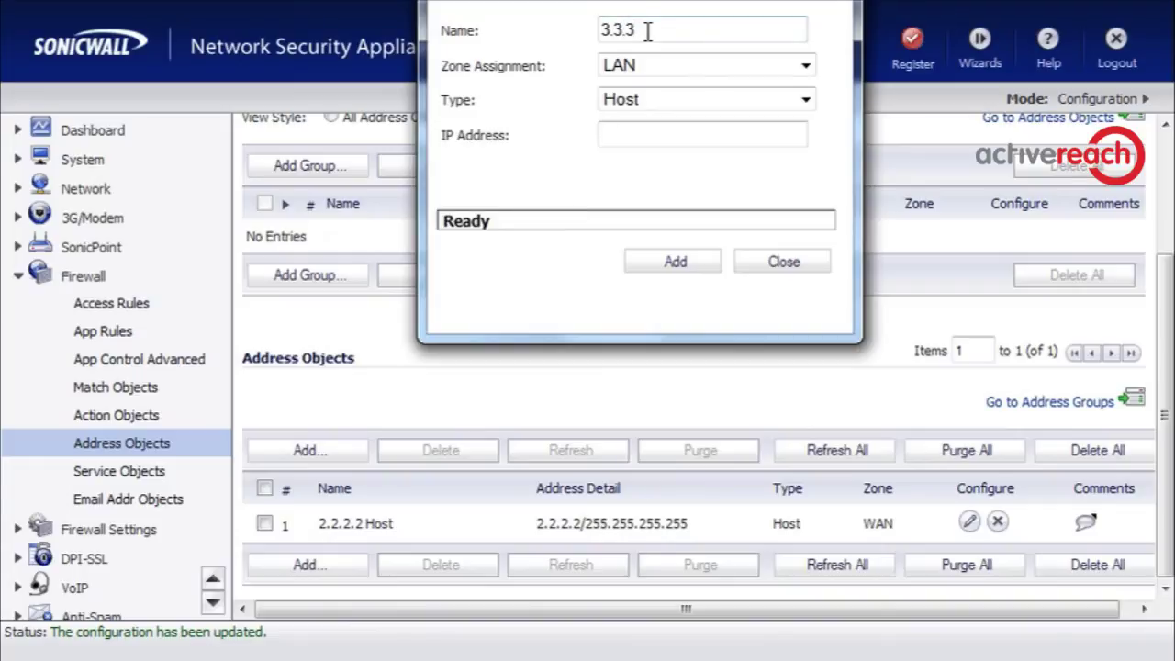
text(.0 Network)
click(658, 68)
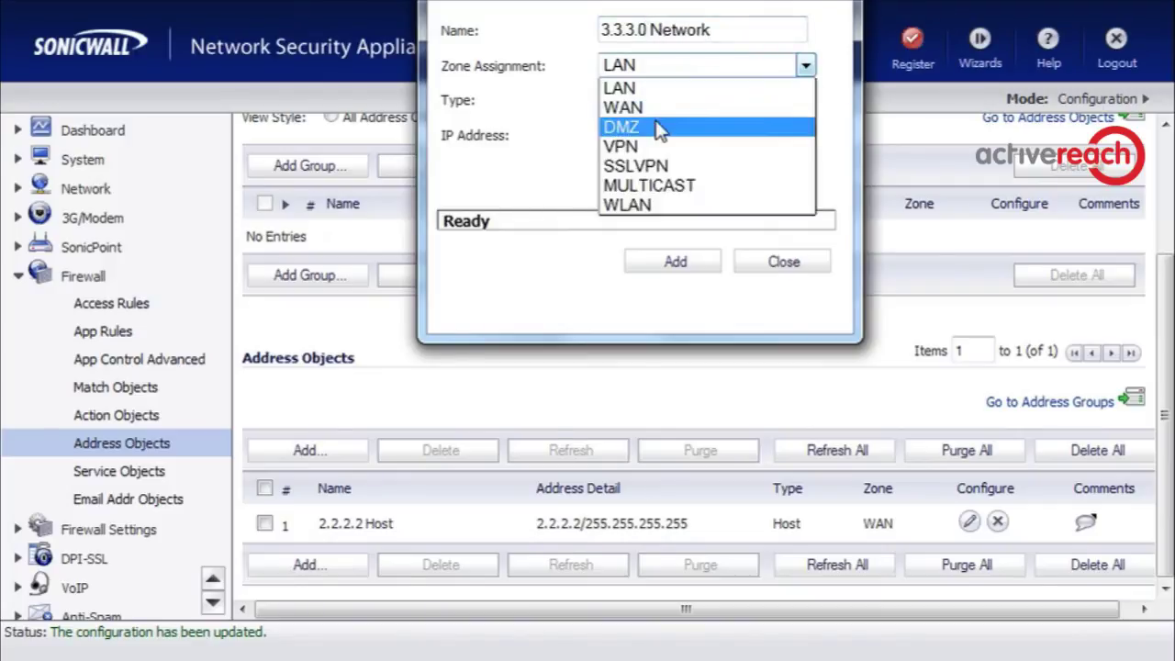
click(663, 104)
click(675, 100)
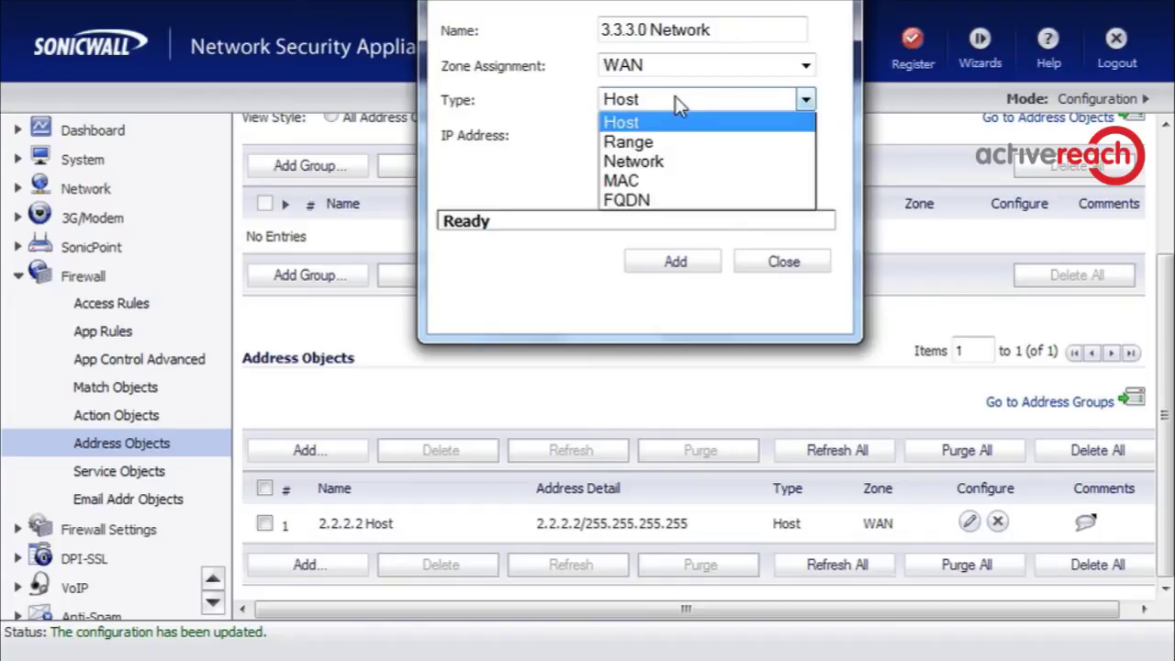
click(689, 161)
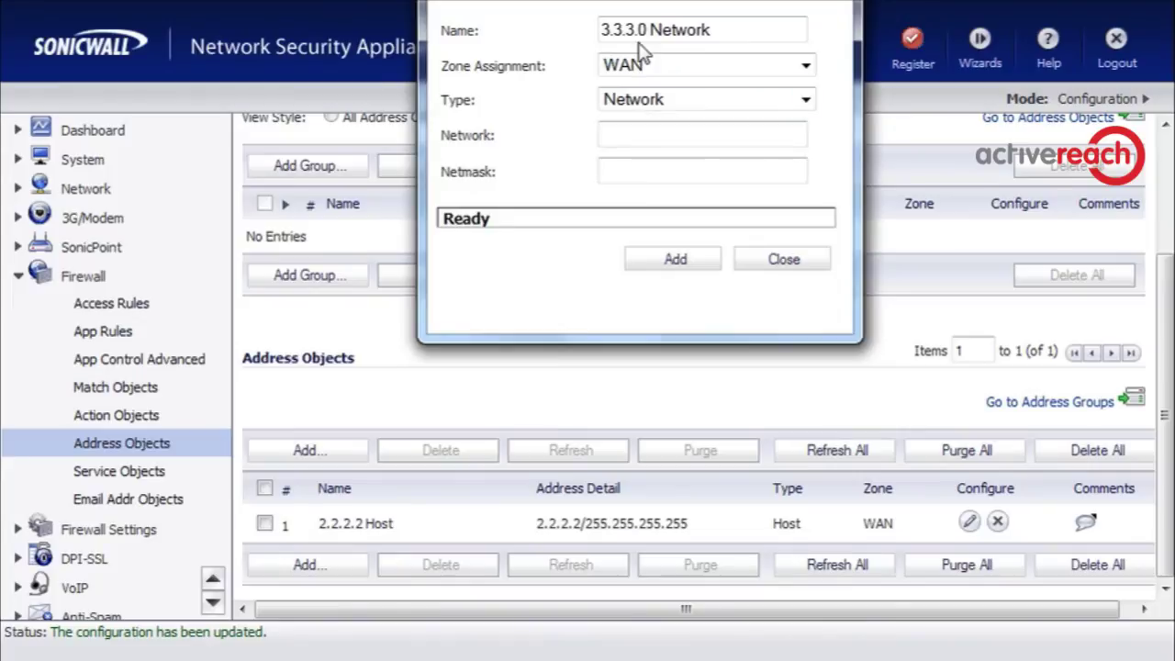
- Set the object's network to 3.3.3.0 and its netmask to 255.255.255.0, and add it to the address objects
drag(647, 30, 592, 28)
key(ctrl+c)
click(677, 135)
key(ctrl+v)
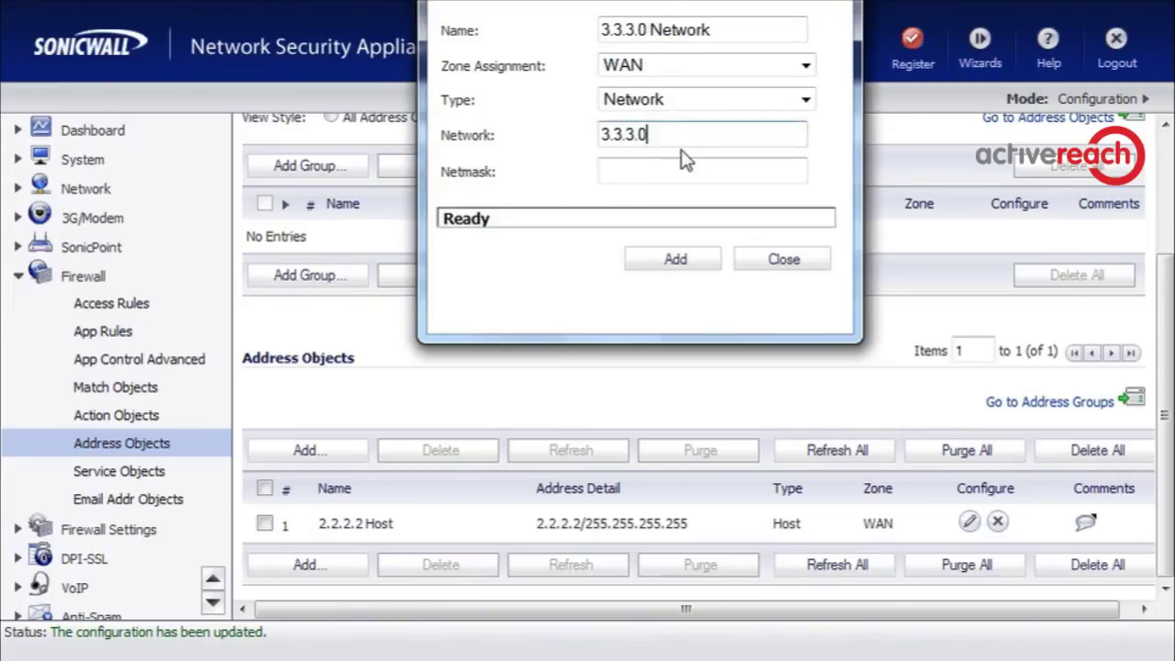
click(687, 174)
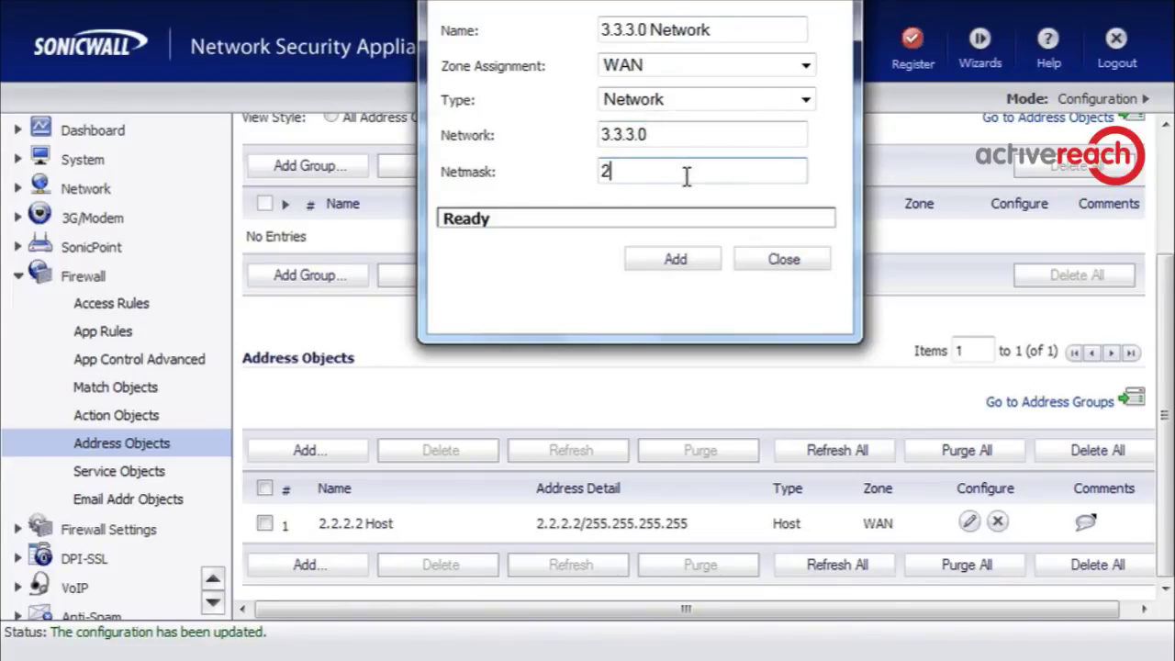
text(255.255.255.0)
click(676, 264)
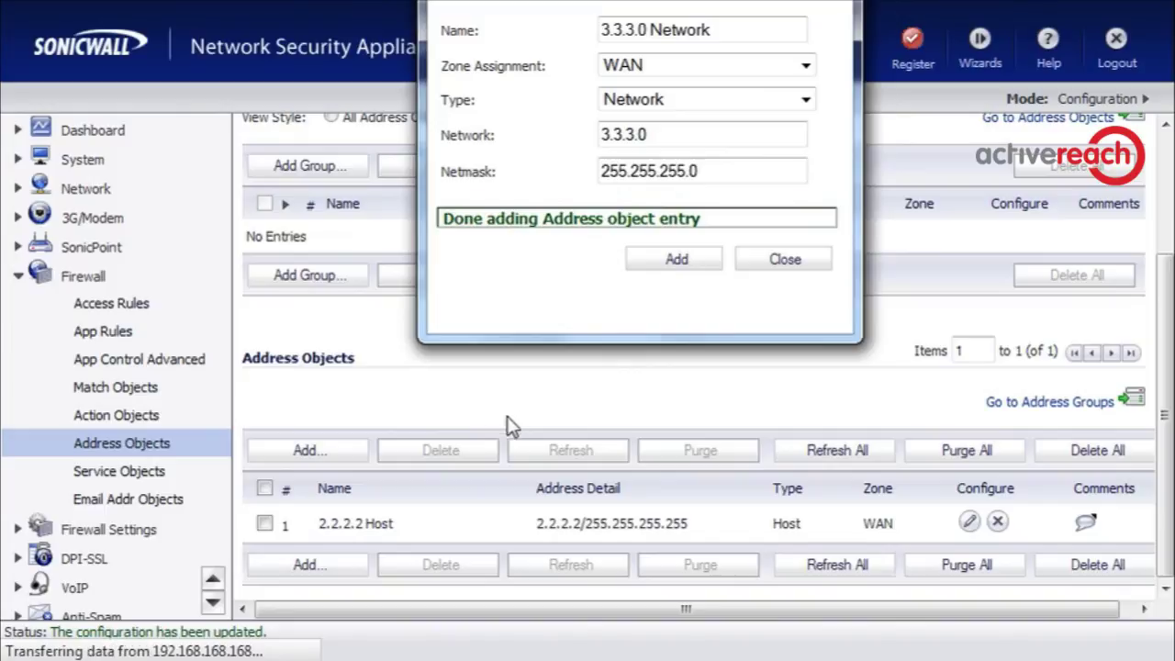
click(771, 266)
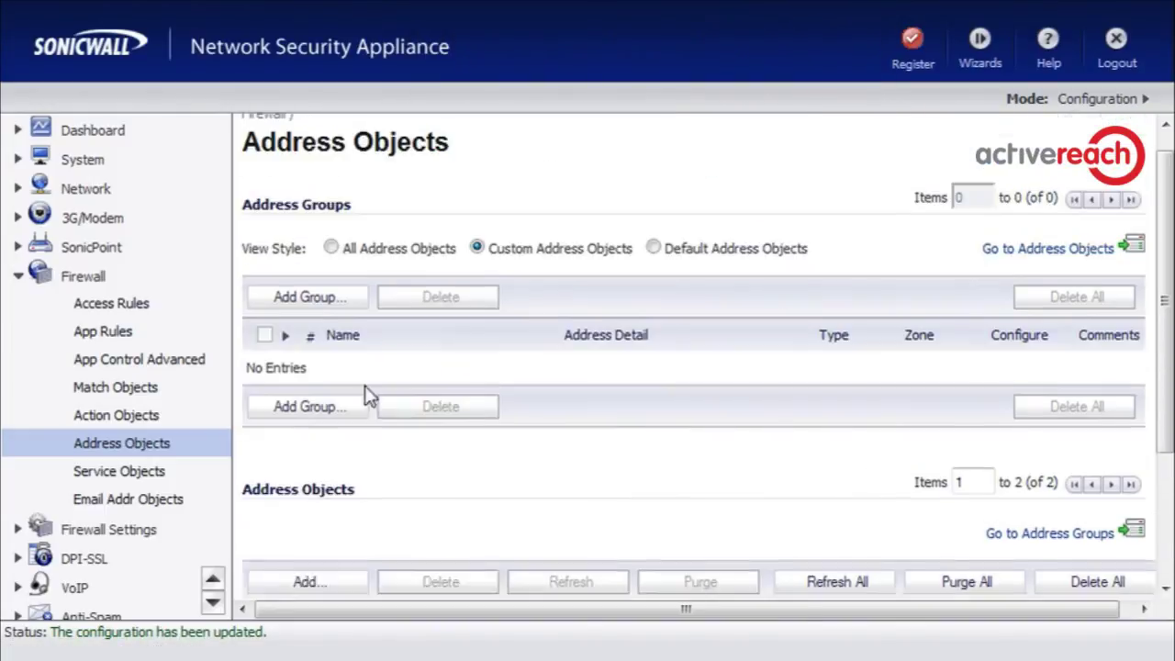
- Start a new address group and include 2.2.2.2 Host and 3.3.3.0 Network as its members
click(317, 319)
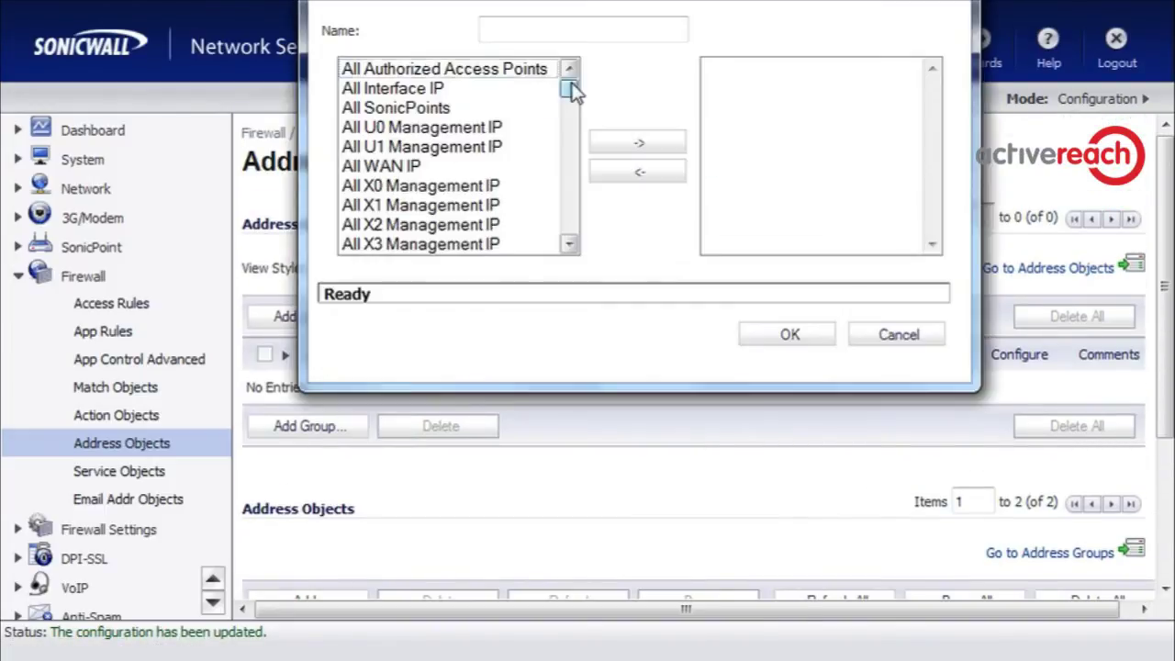
drag(570, 86, 588, 178)
click(491, 84)
click(606, 138)
click(472, 85)
click(606, 140)
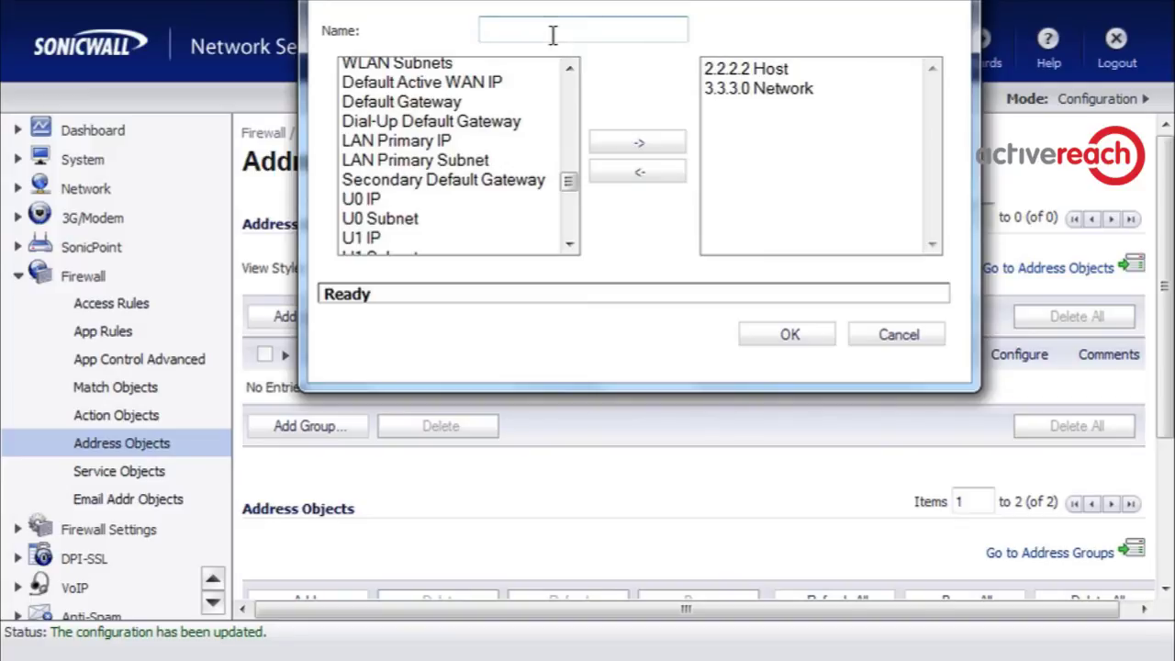
- Name the address group "Management Group", save it and expand its entry to check the members
click(553, 34)
text(Management Group)
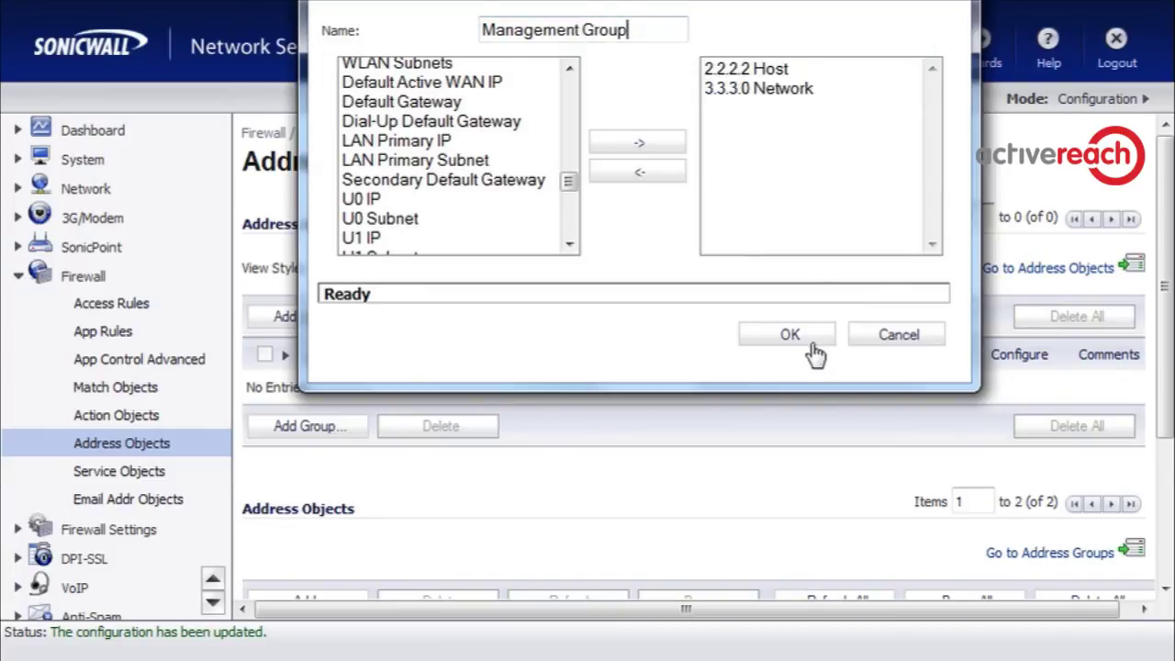
click(809, 338)
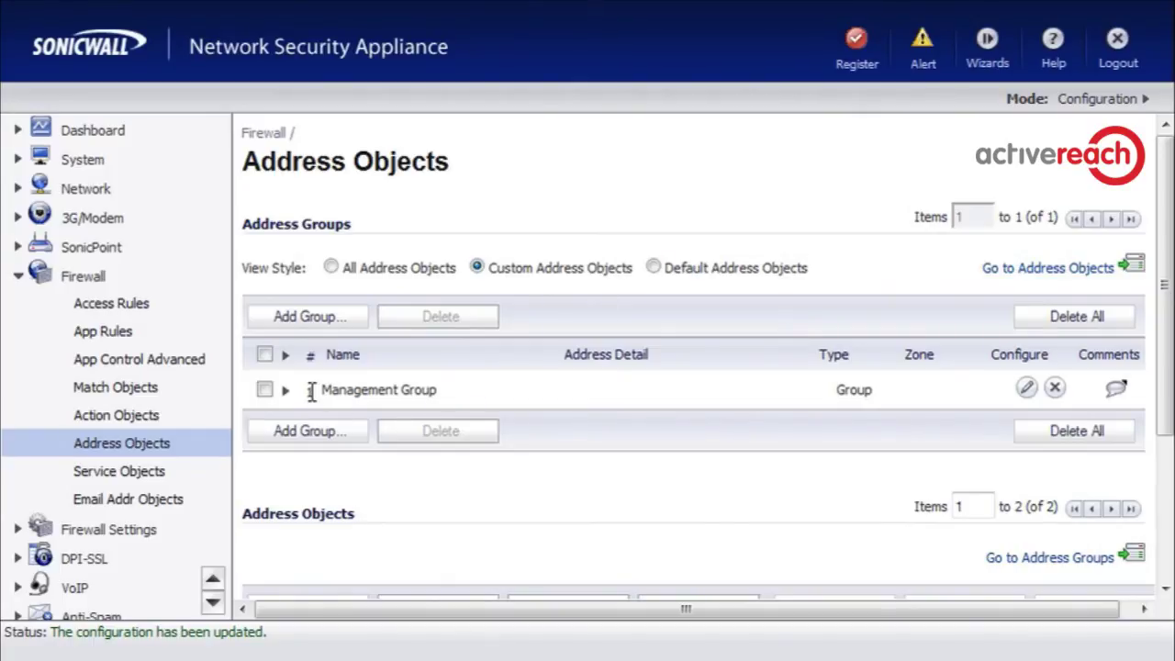
click(285, 390)
scroll(312, 397, down, 3)
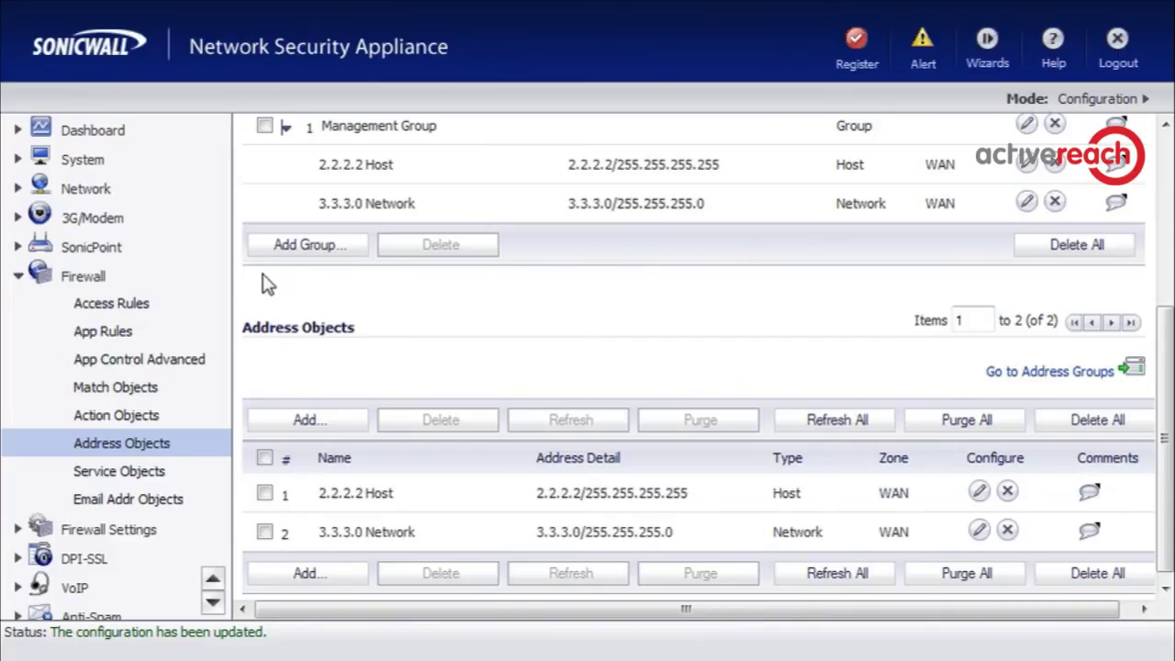
- Set the source of the HTTPS Management rule in the WAN to WAN access rules to Management Group and save
click(116, 310)
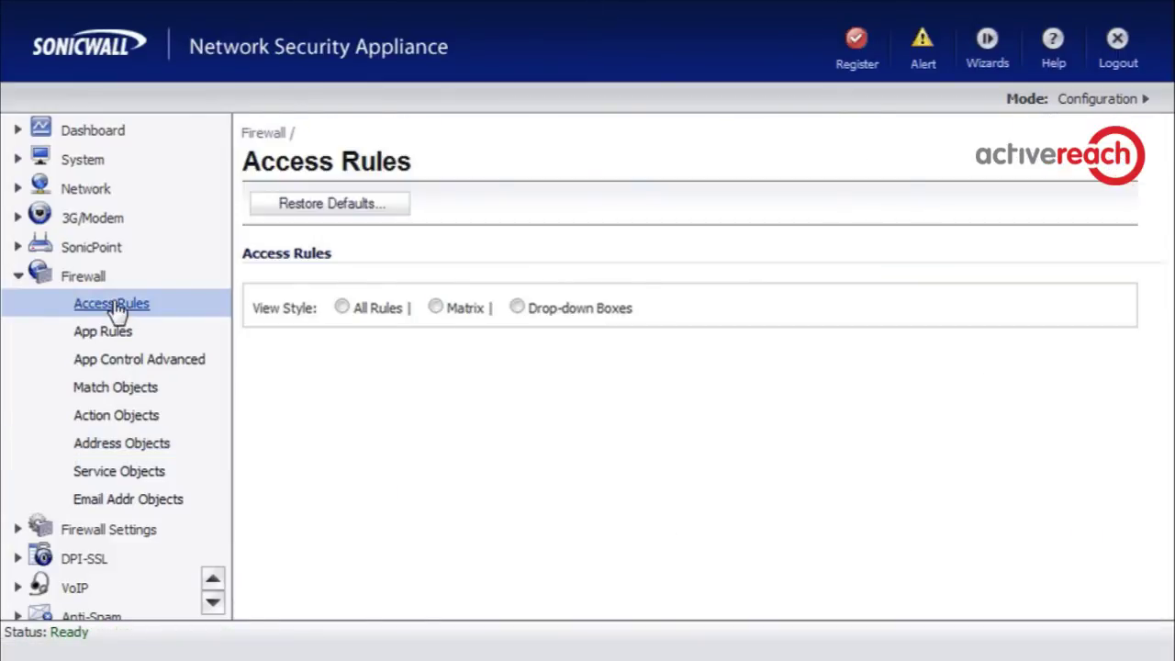
click(628, 457)
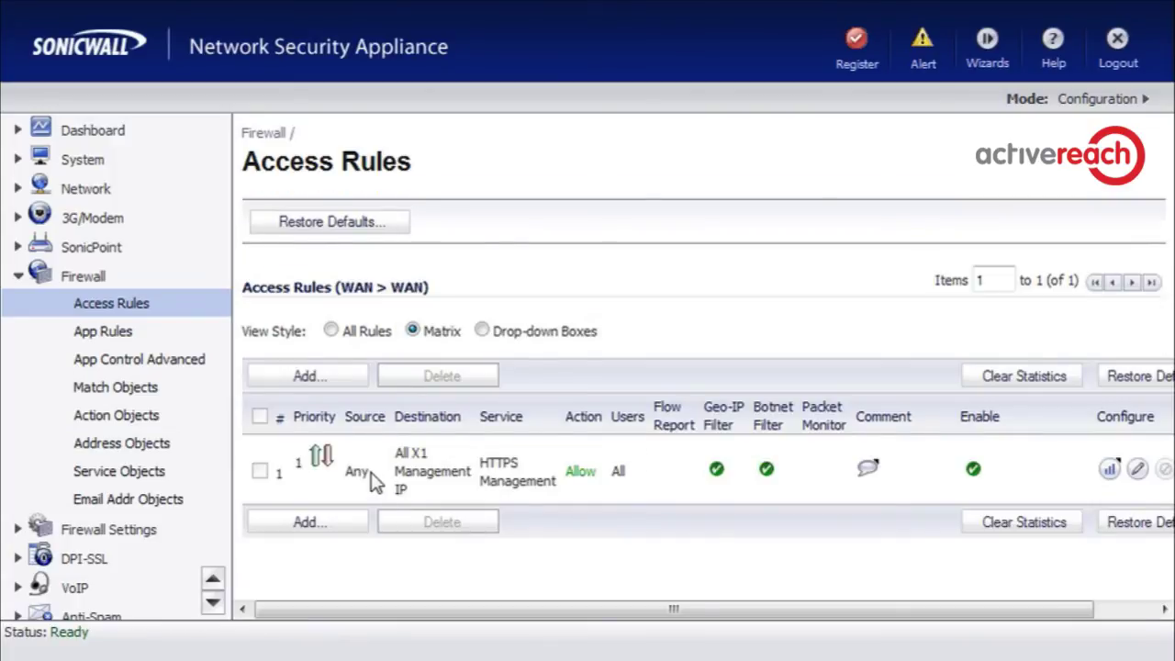
click(1137, 471)
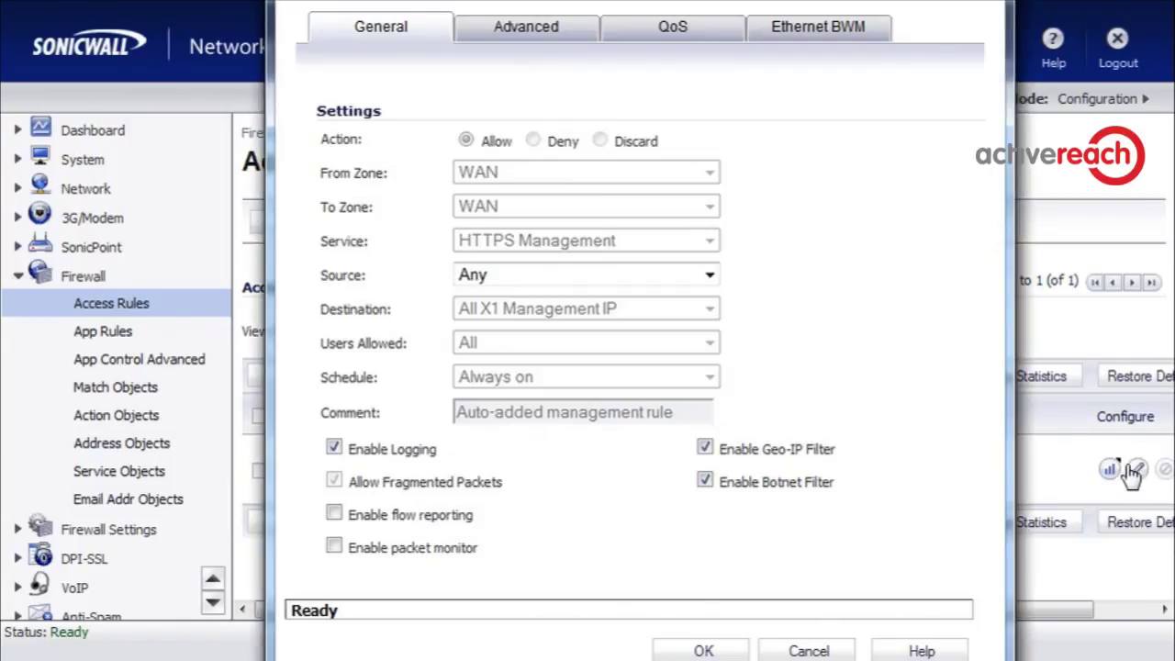
click(657, 278)
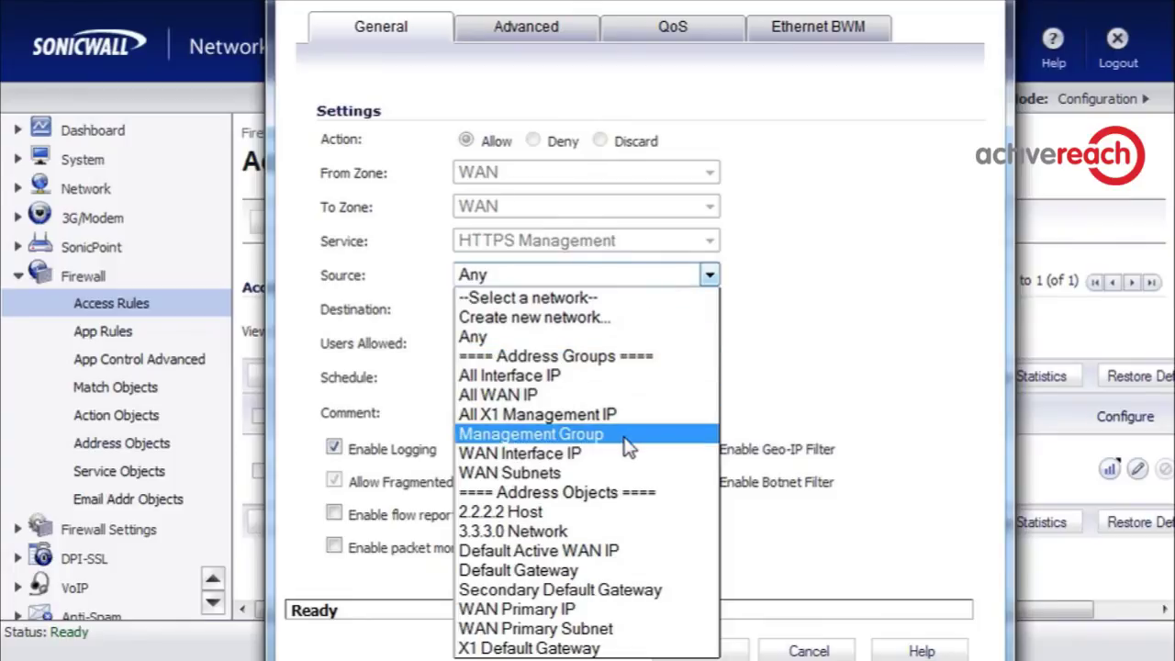
click(537, 437)
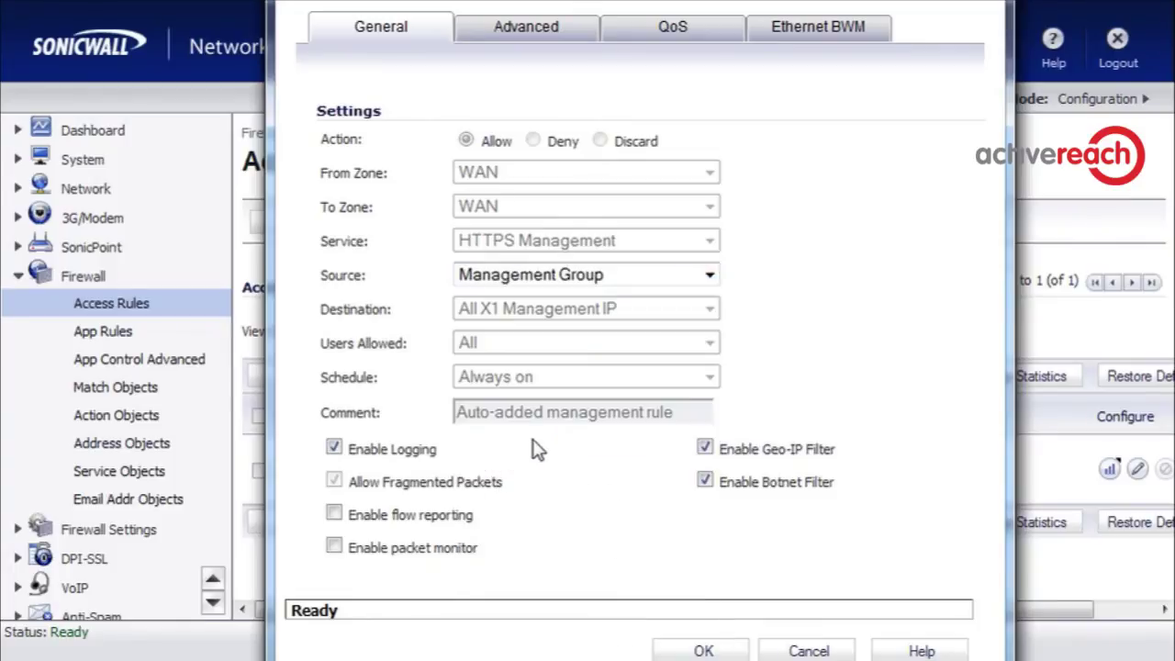
click(704, 652)
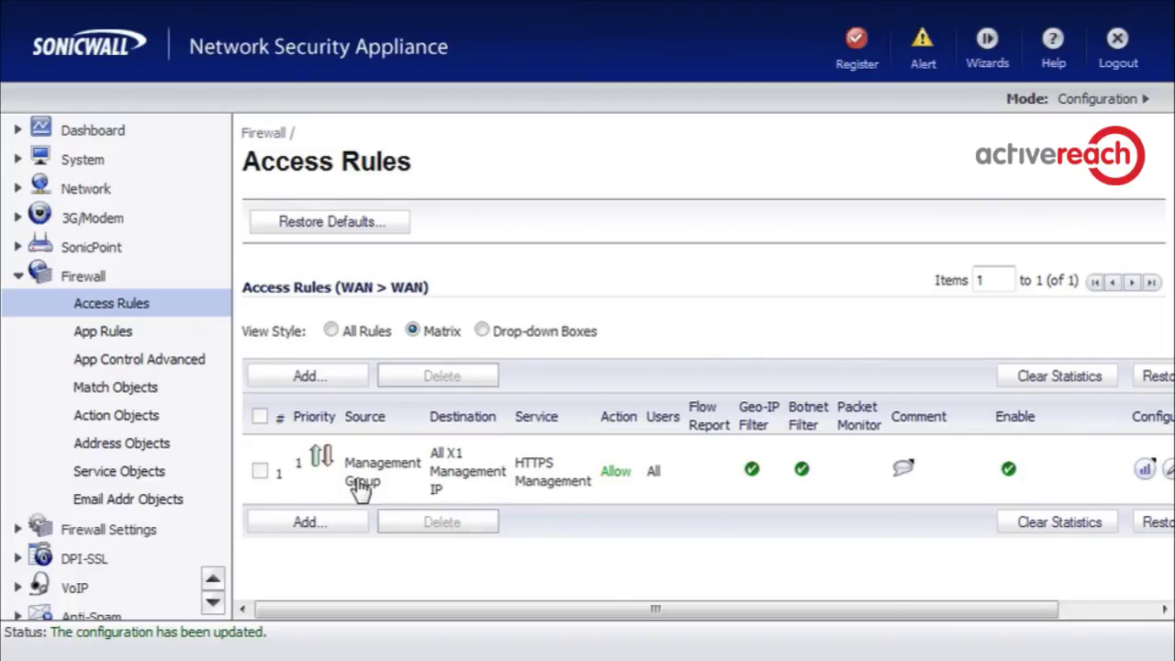
mouse_move(361, 490)
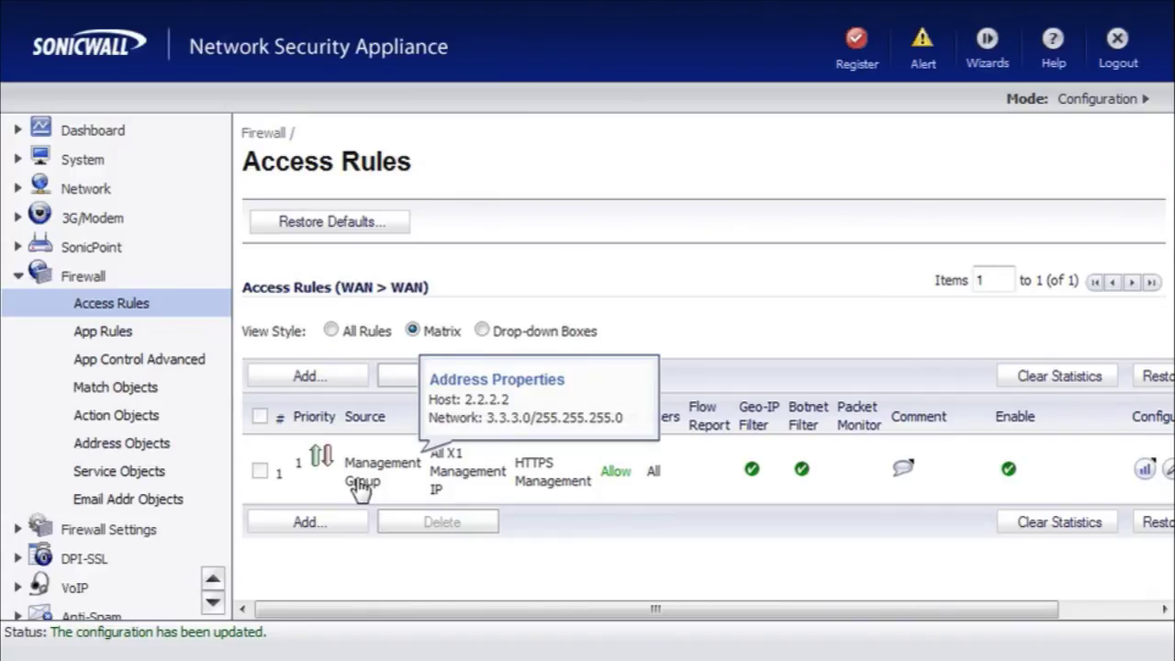